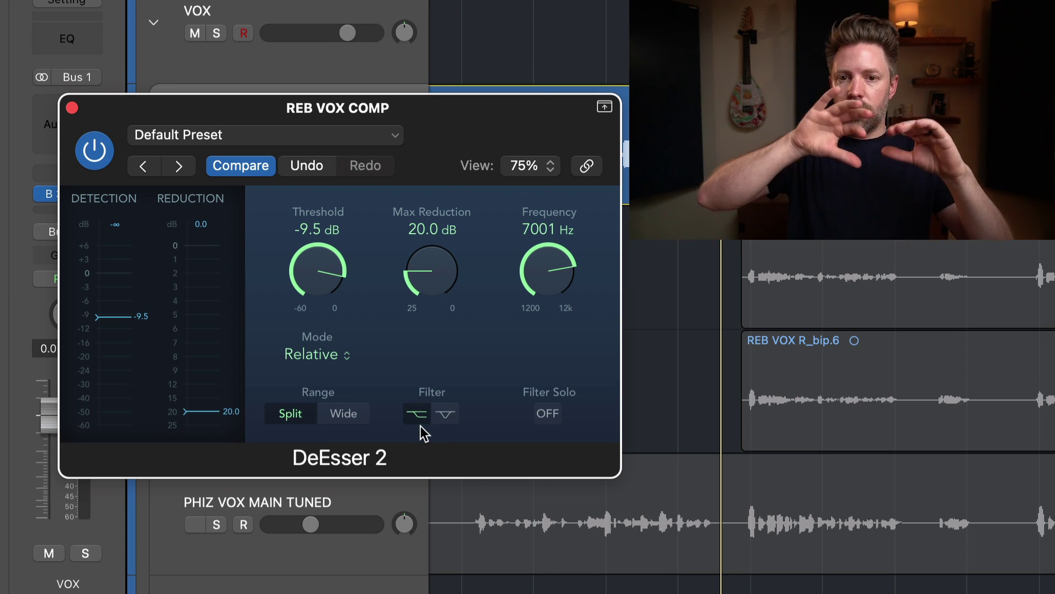
Try the notch filter shape in DeEsser 2 and restore the shelf shape
key(ctrl+m)
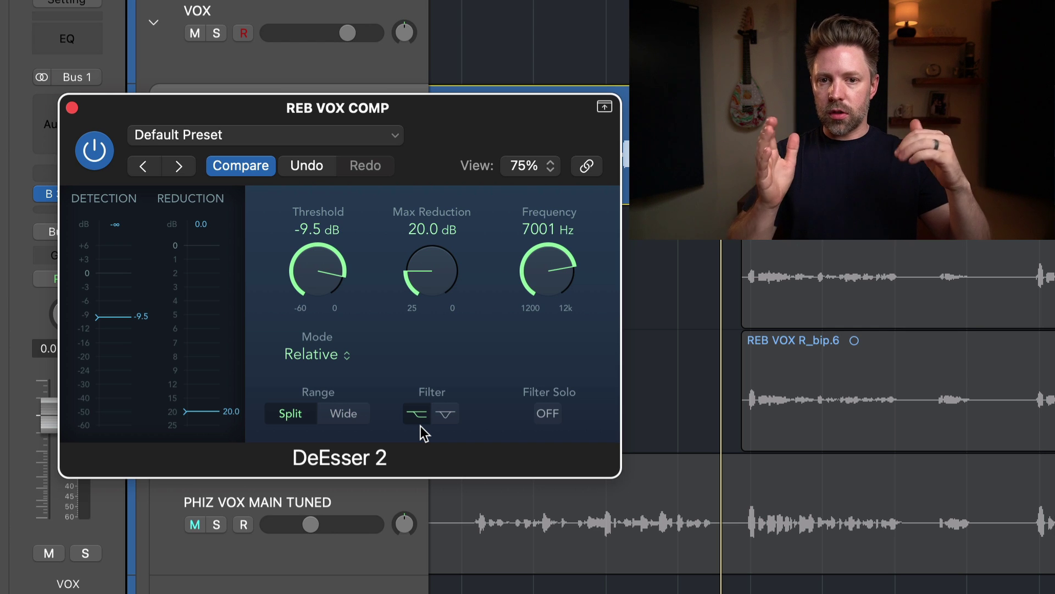
key(ctrl+m)
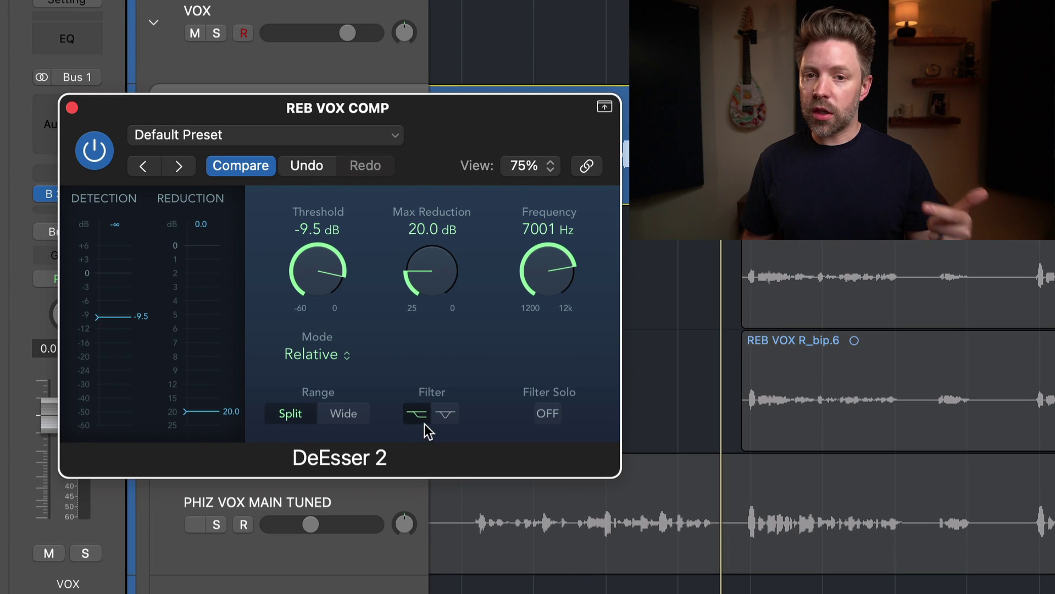
click(444, 421)
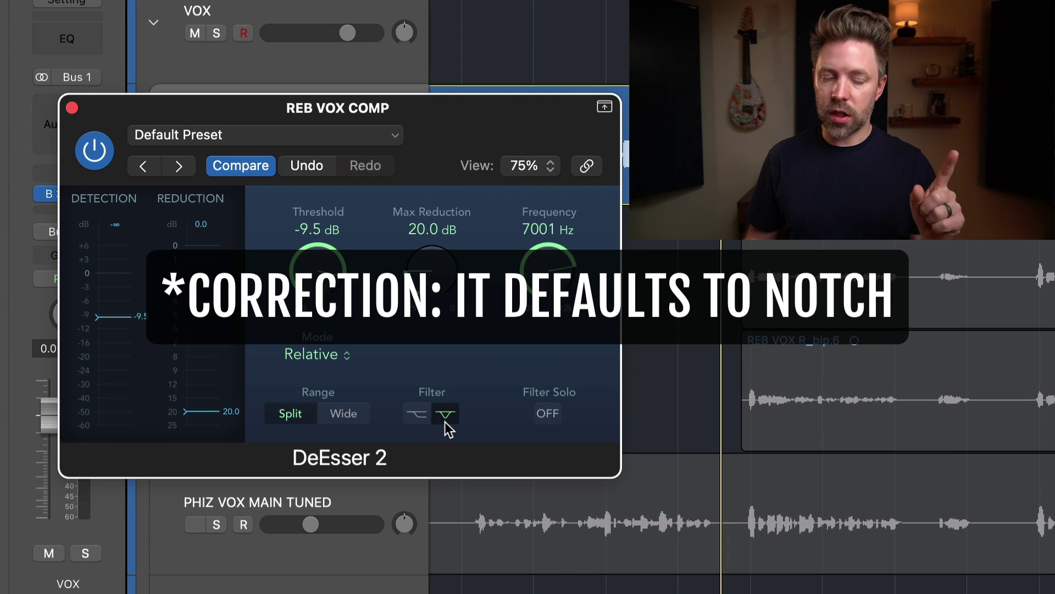
click(423, 421)
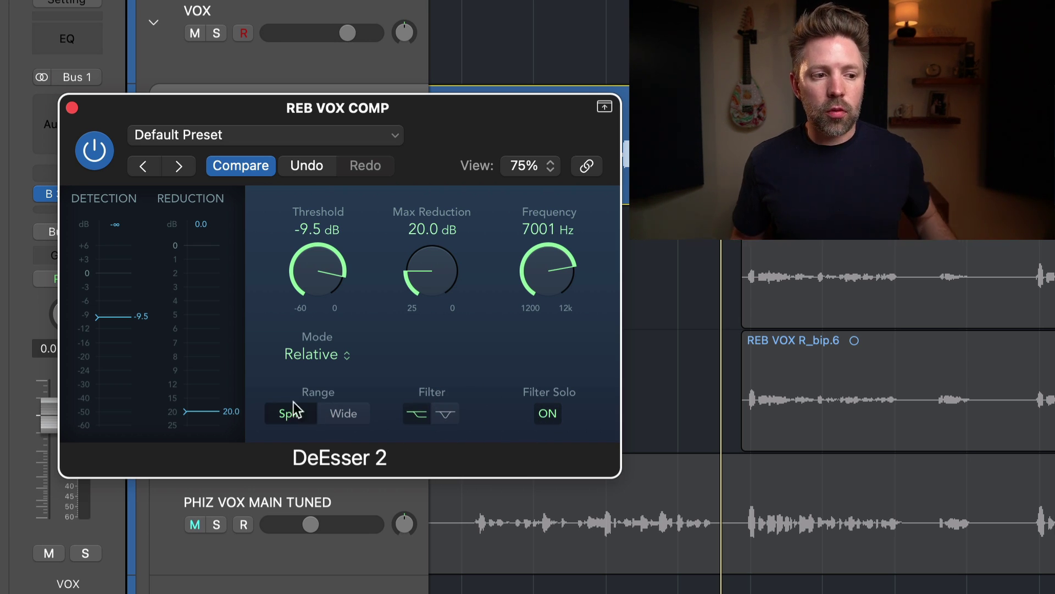
Compare the Wide and Split ranges, ending on Split, and keep the mode at Relative
key(ctrl+m)
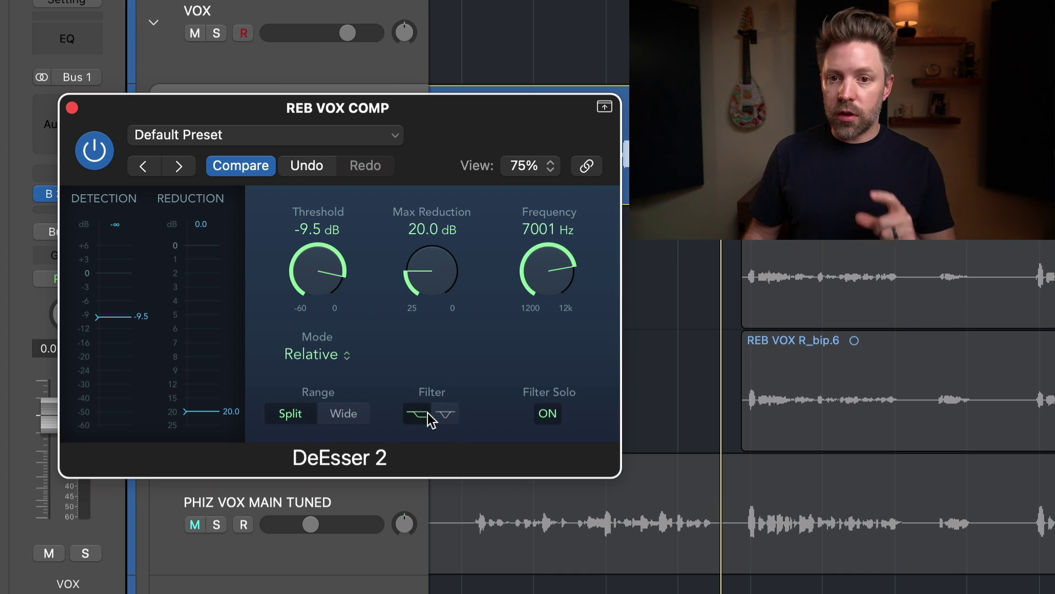
click(347, 416)
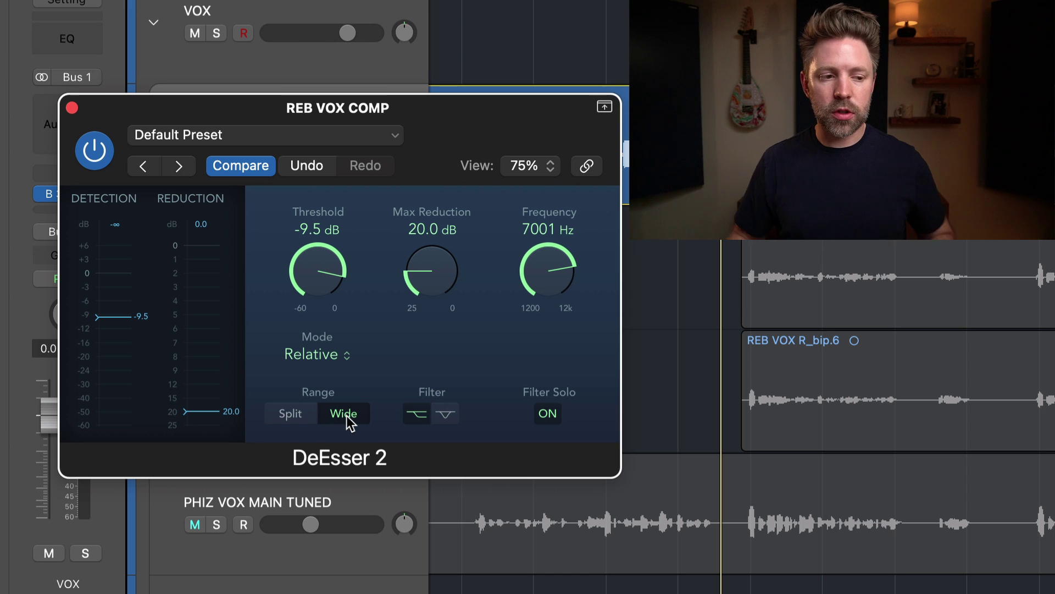
click(299, 415)
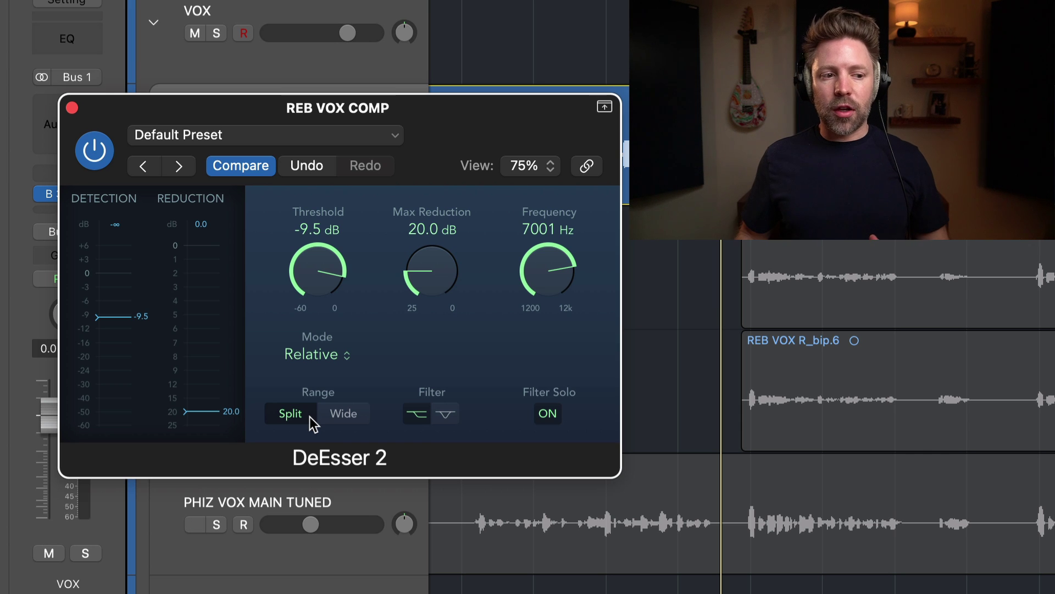
click(338, 412)
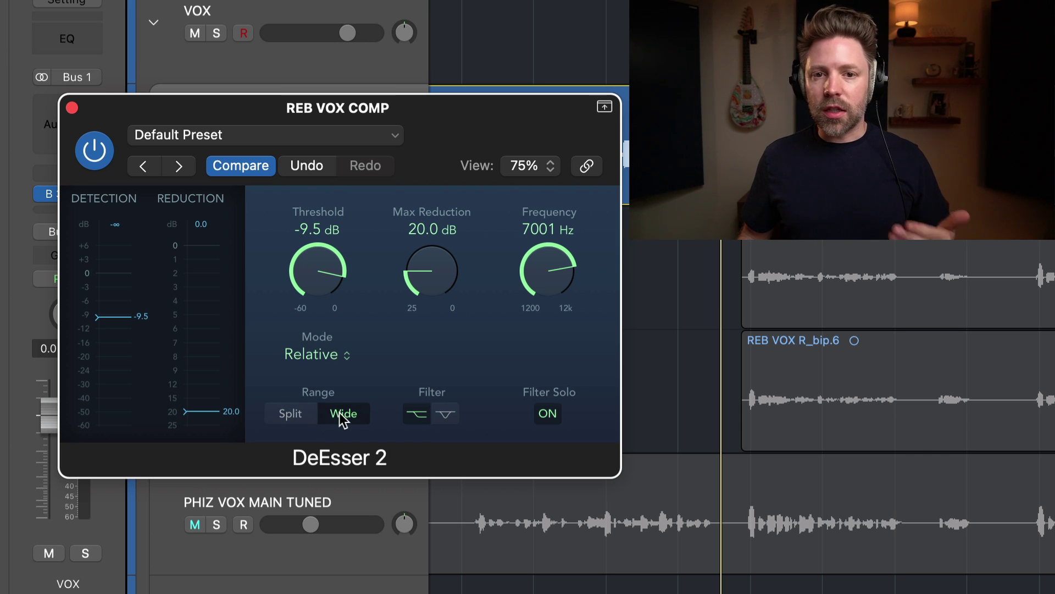
click(299, 413)
click(337, 357)
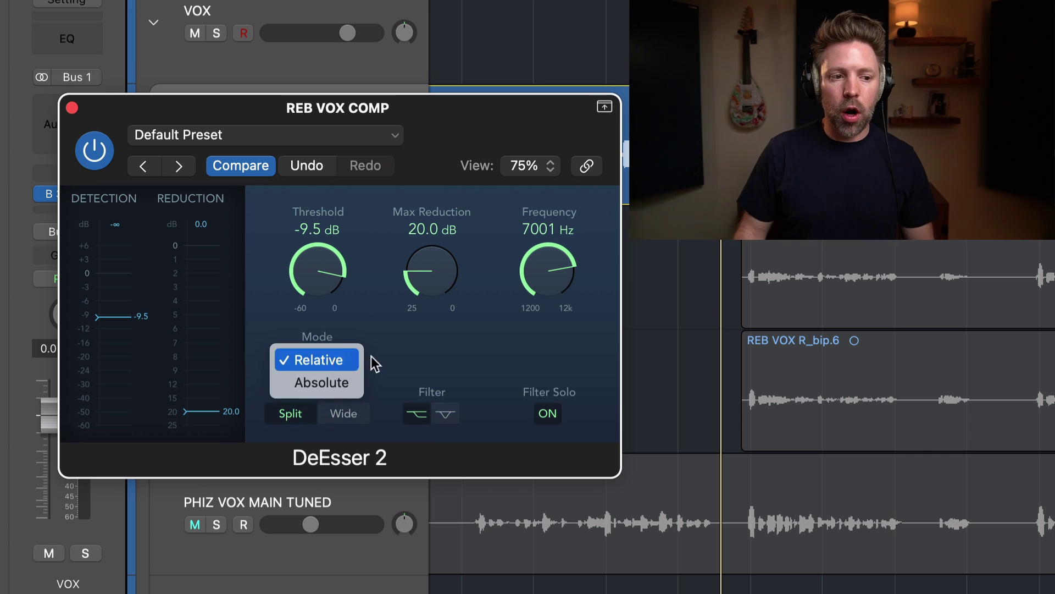
click(313, 357)
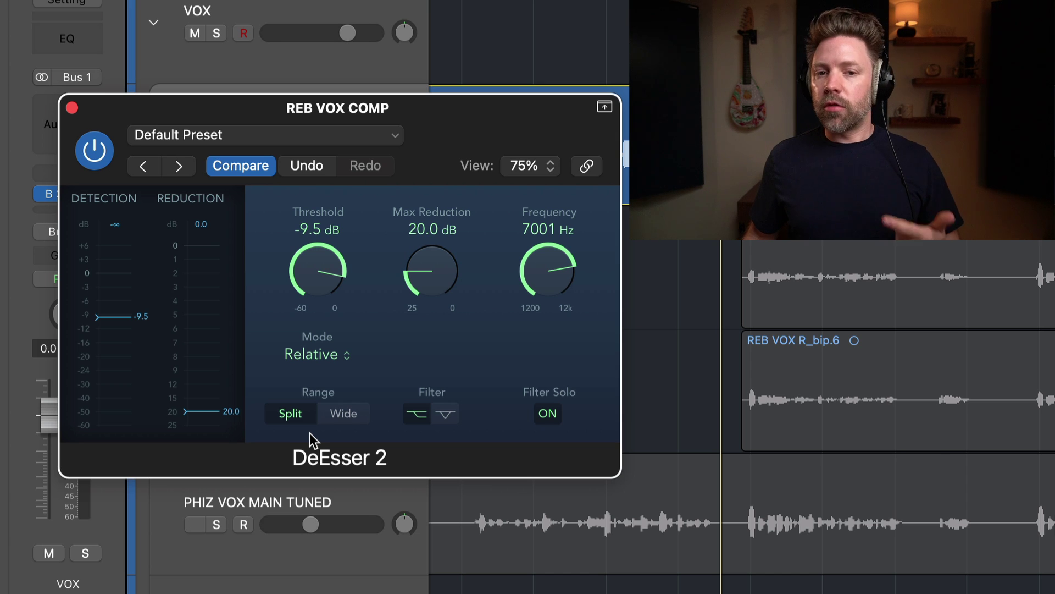
click(344, 415)
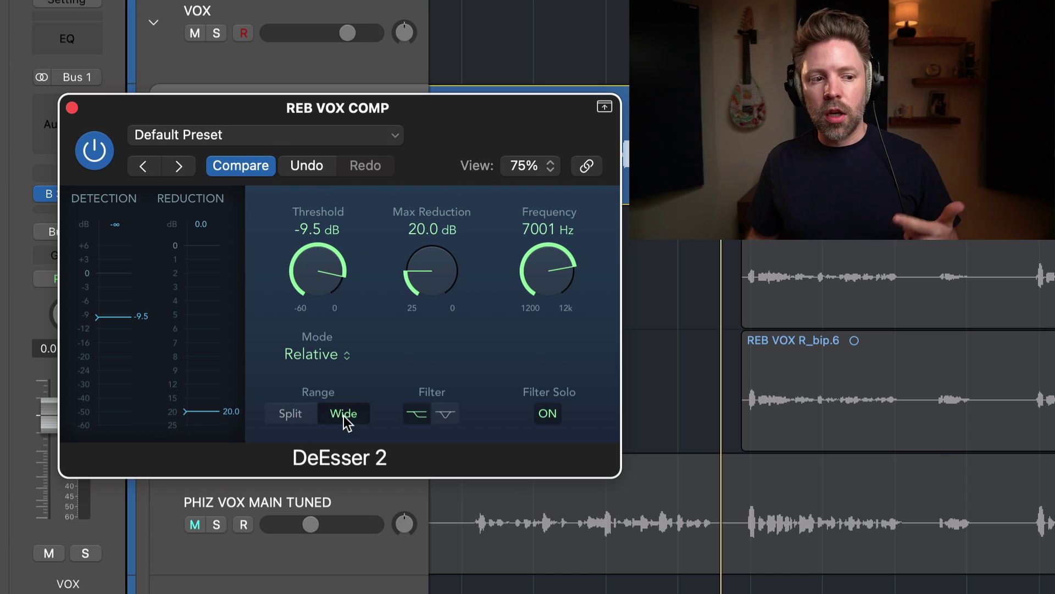
click(294, 417)
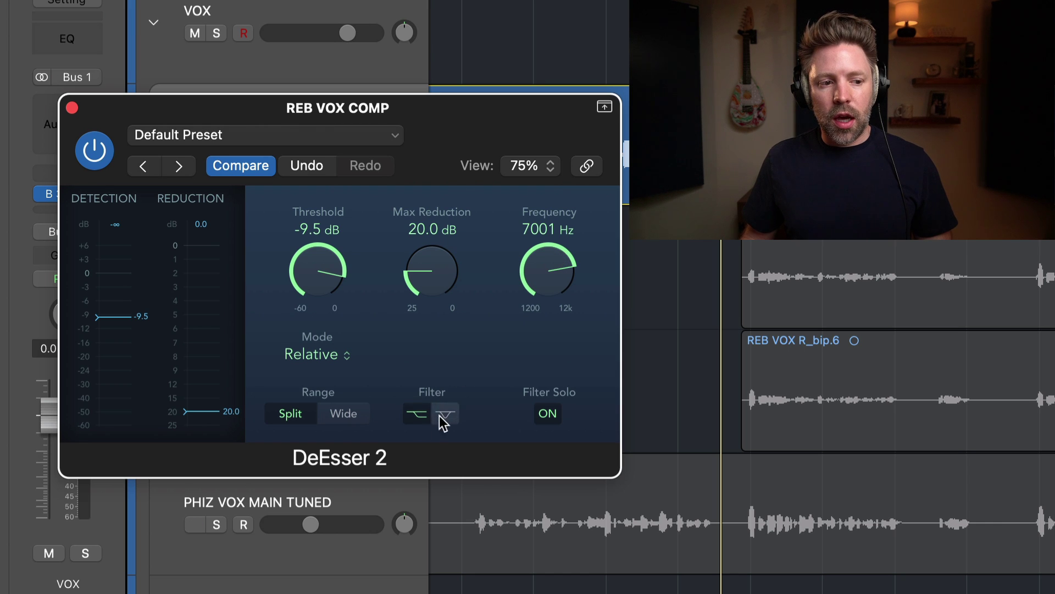
During vocal playback, switch the filter to notch and sweep the frequency down to 2129 Hz and up, settling at 4636 Hz
key(space)
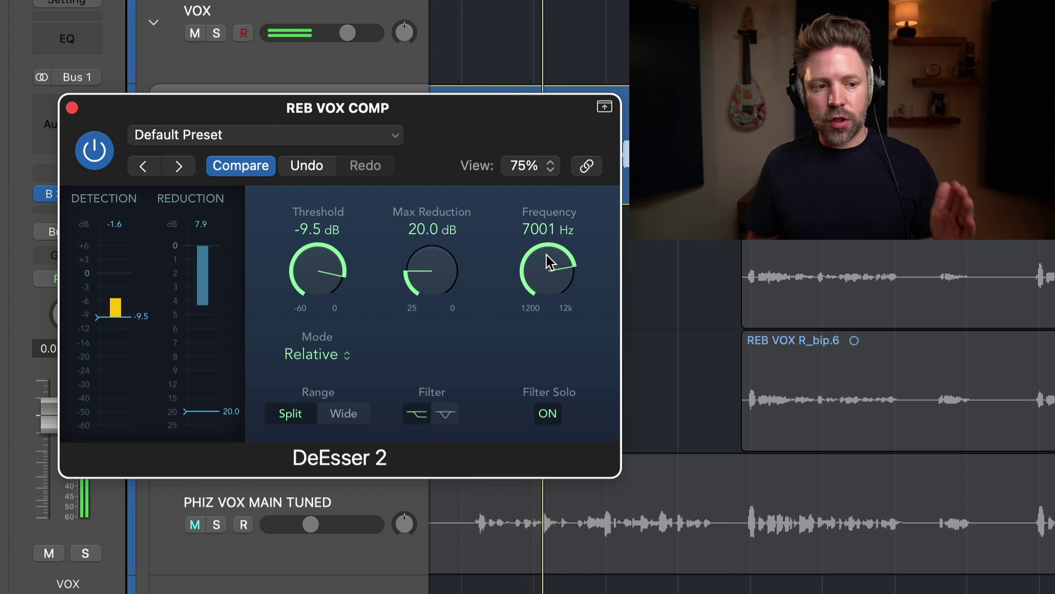
click(446, 415)
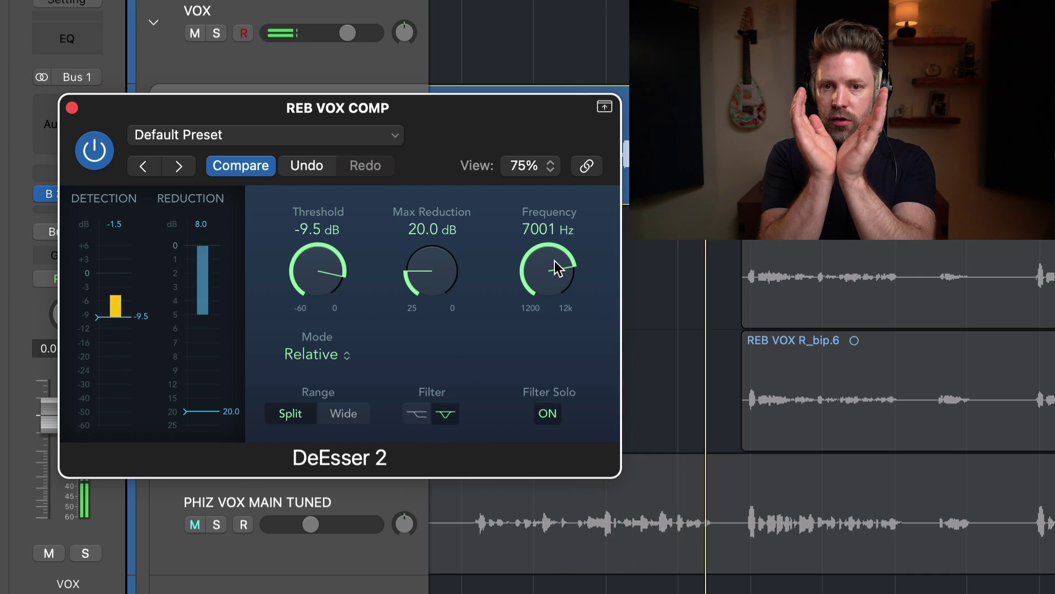
drag(556, 260, 546, 317)
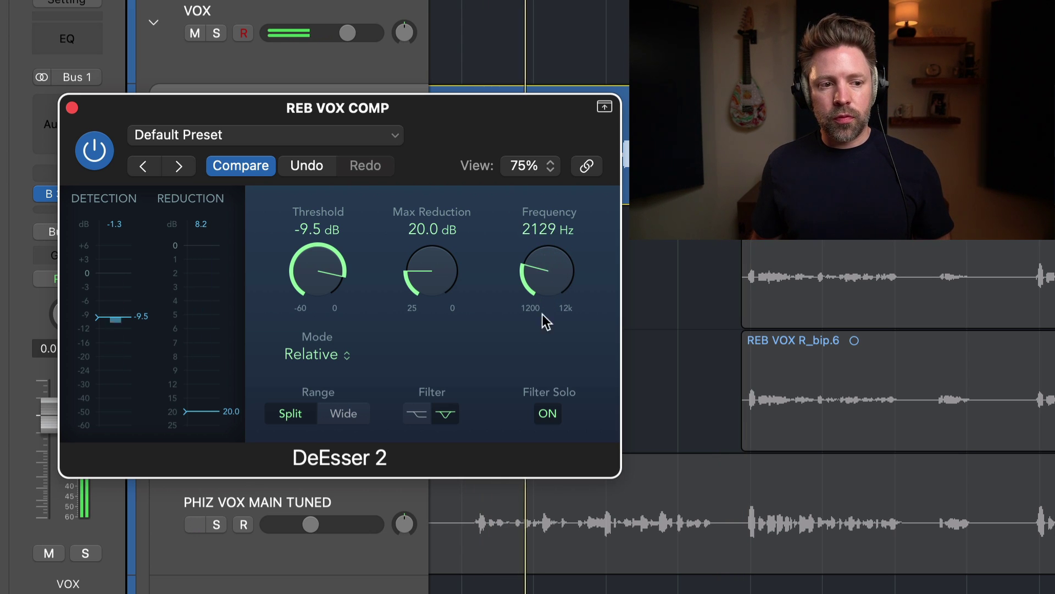
drag(551, 256, 550, 153)
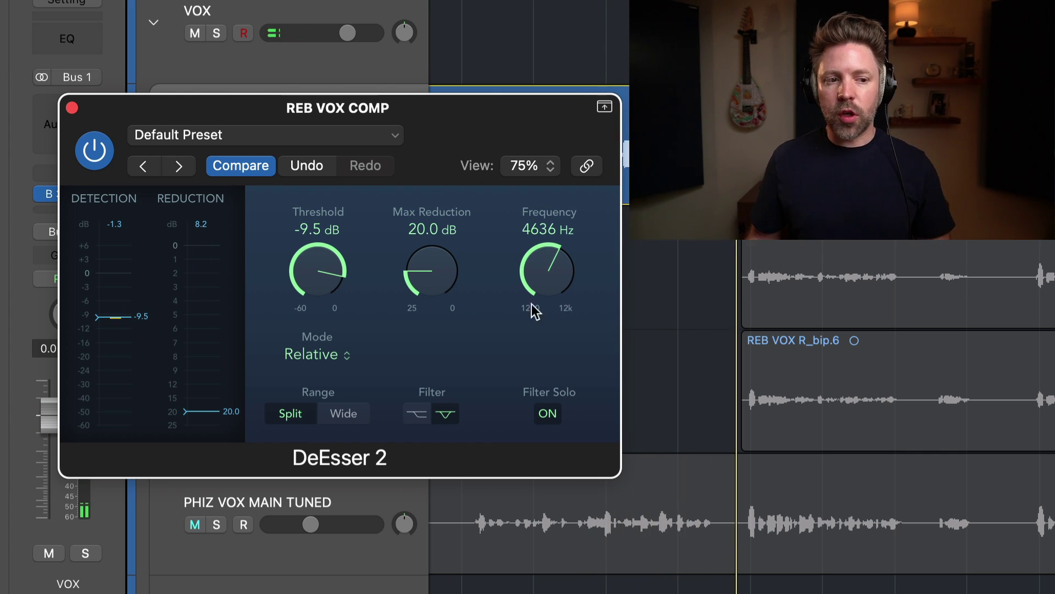
key(space)
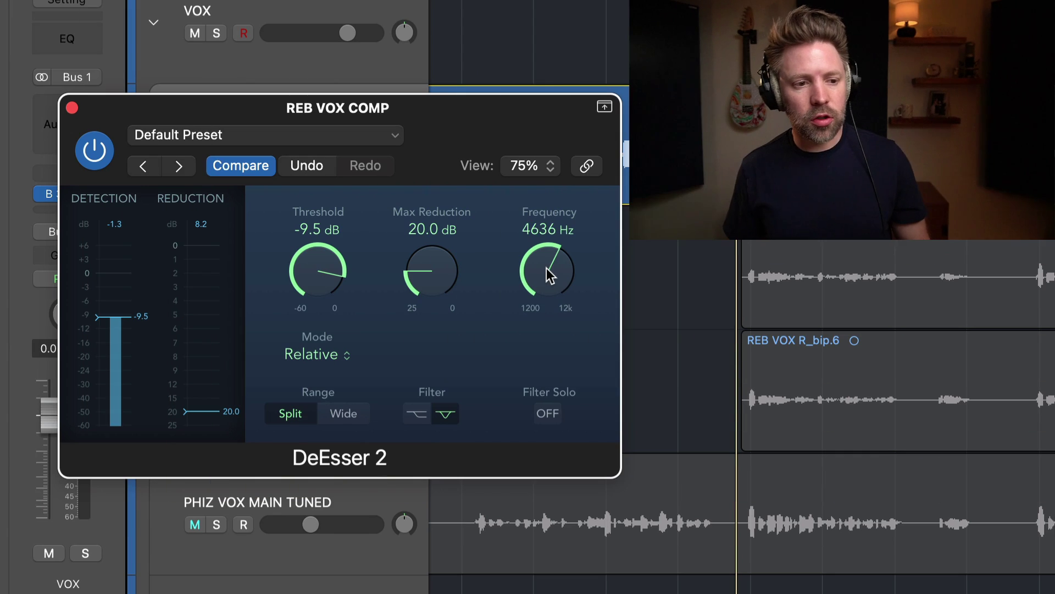
Play the vocal and examine its high frequencies in the Channel EQ analyzer
drag(546, 268, 546, 270)
key(ctrl+m)
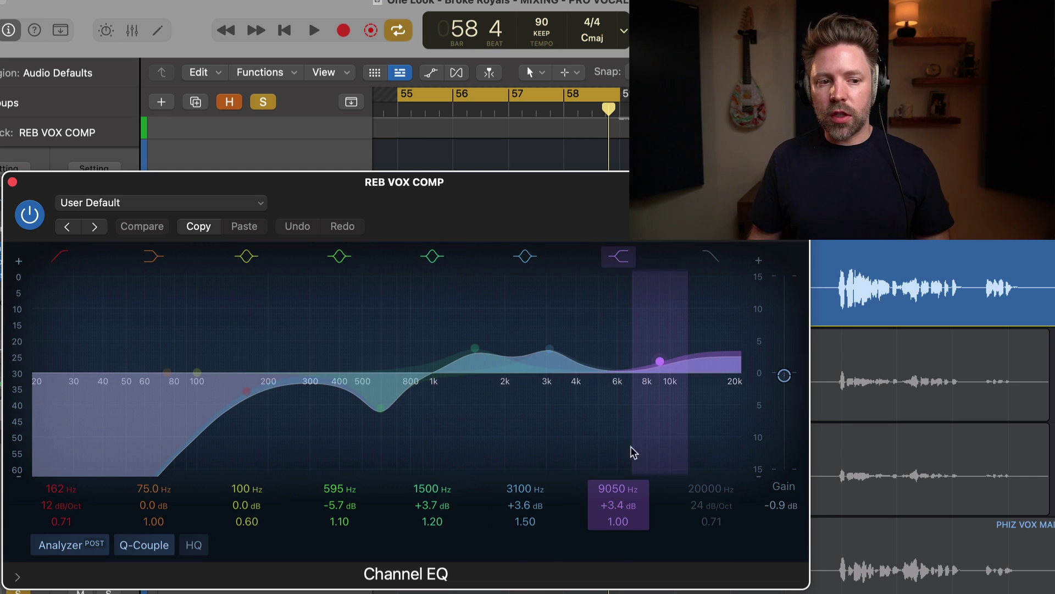
key(space)
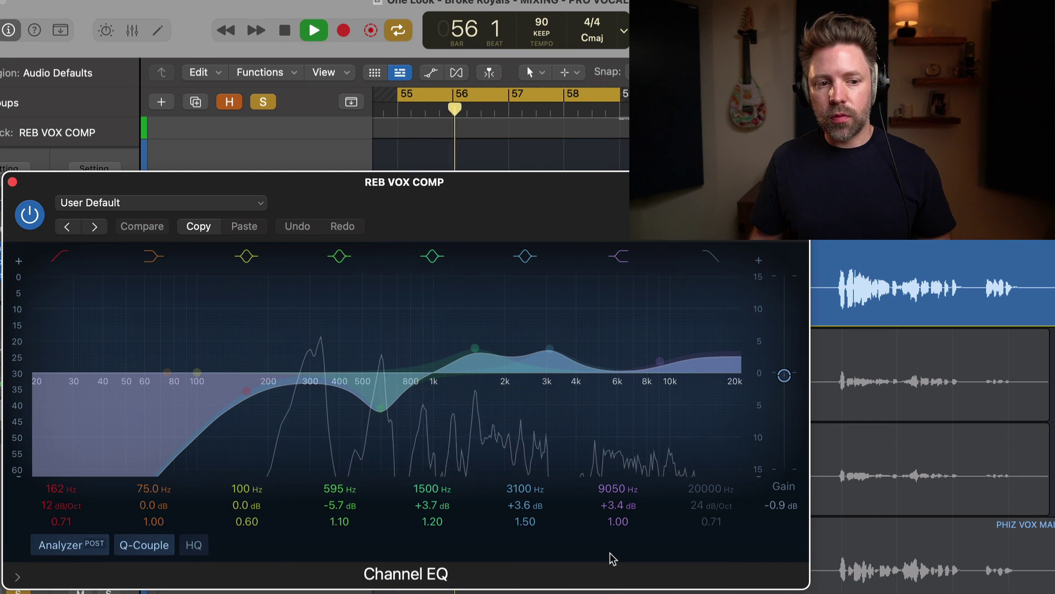
key(space)
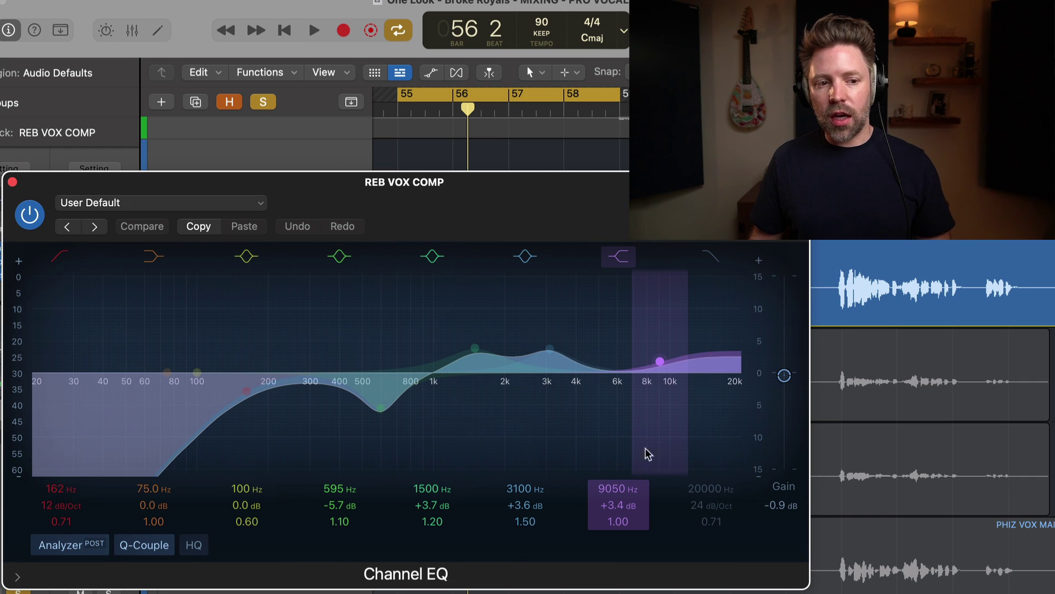
key(space)
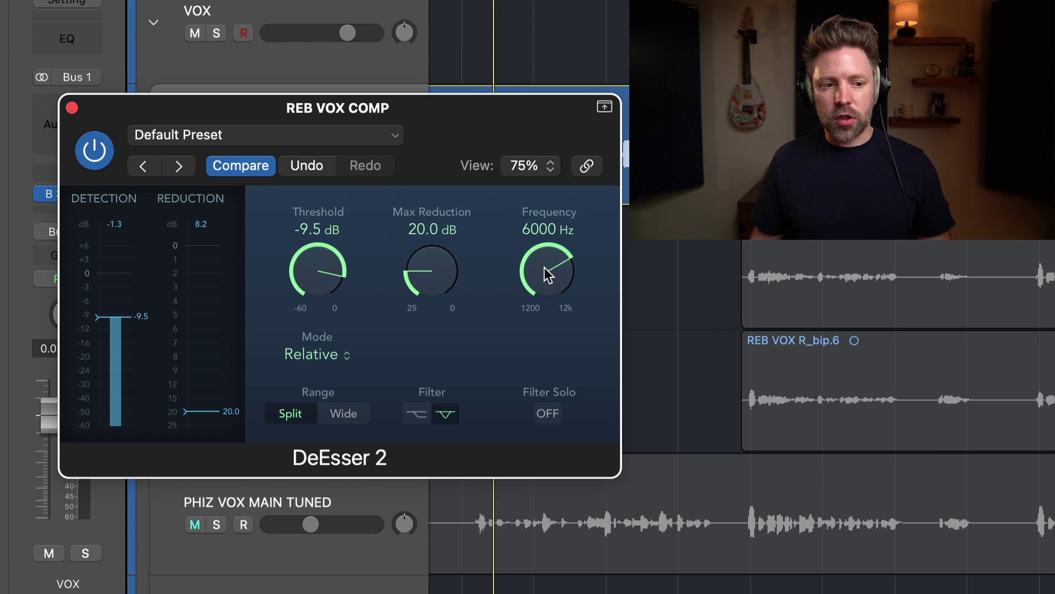
Raise the DeEsser 2 frequency to 6818 Hz, reset it to 6000 Hz, and play the vocal
mouse_move(549, 277)
mouse_down()
mouse_move(544, 314)
mouse_move(553, 262)
mouse_up()
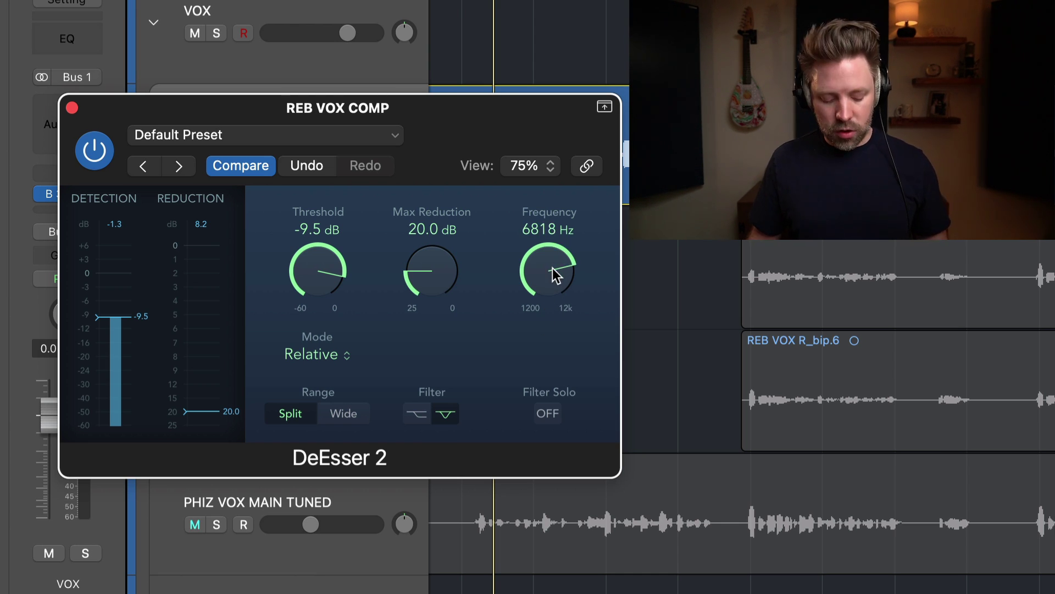
alt+click(552, 268)
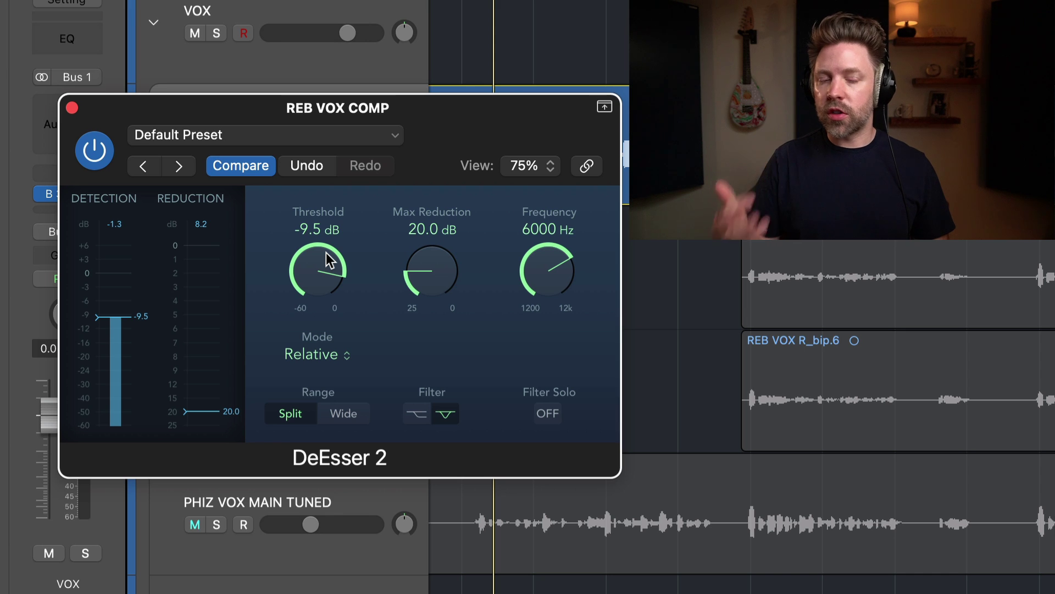
key(ctrl+m)
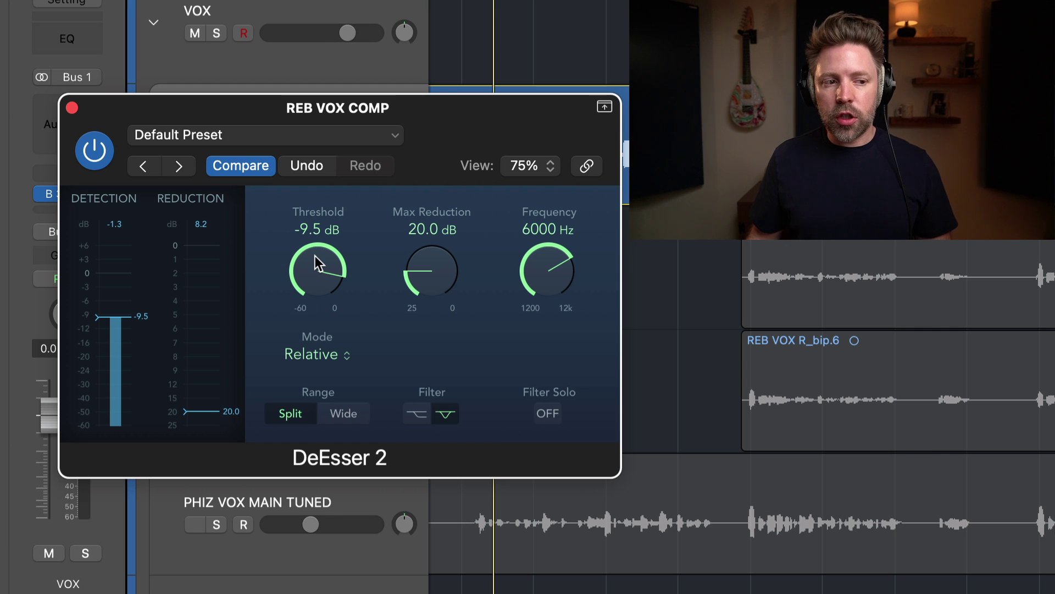
key(space)
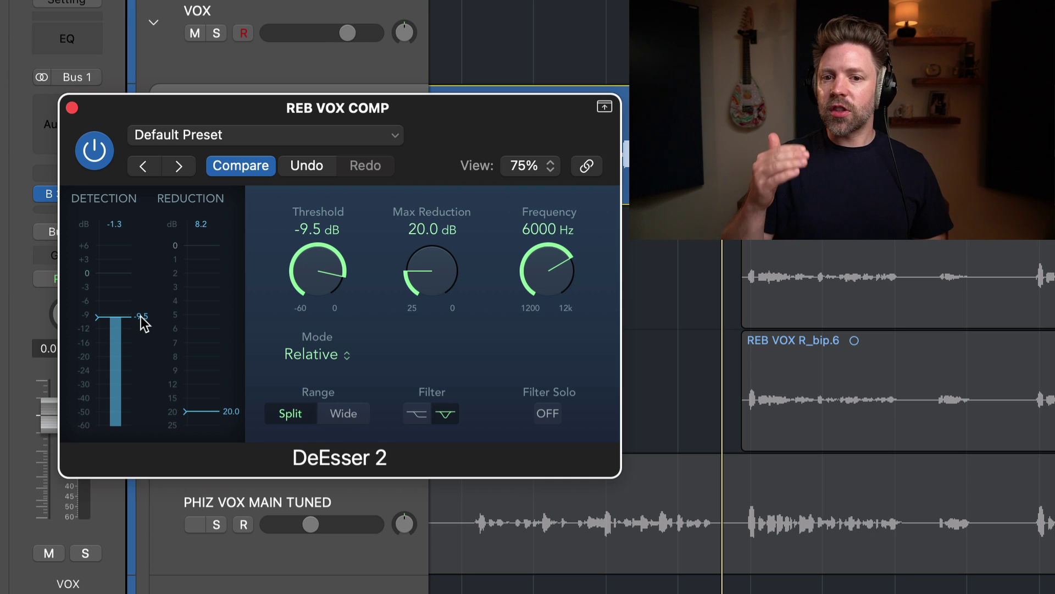
key(m)
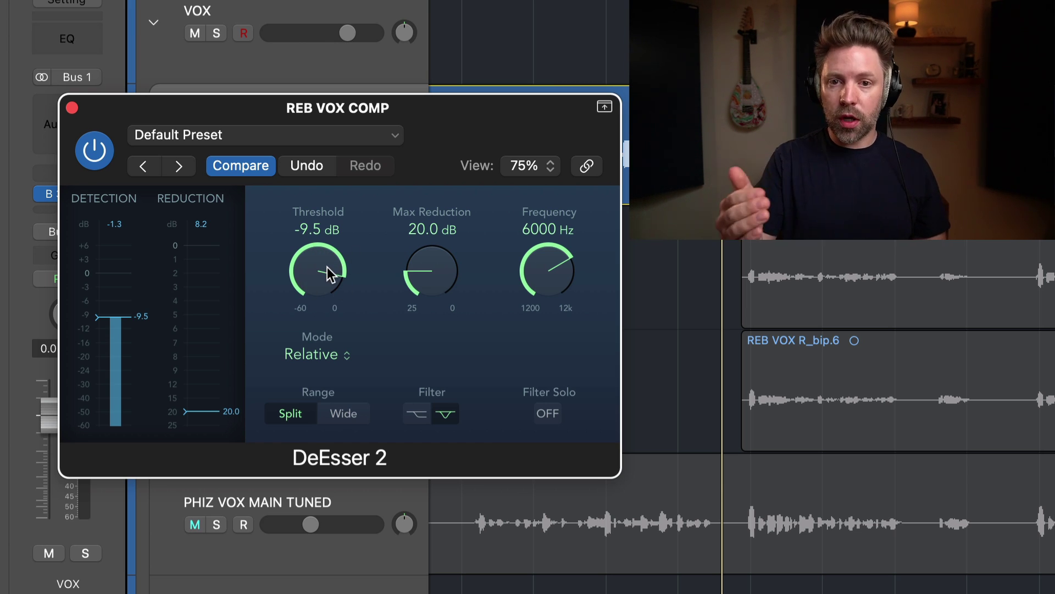
Lower the threshold to -60 dB, play the vocal, and raise the threshold until it settles at -15.1 dB
drag(331, 261, 325, 274)
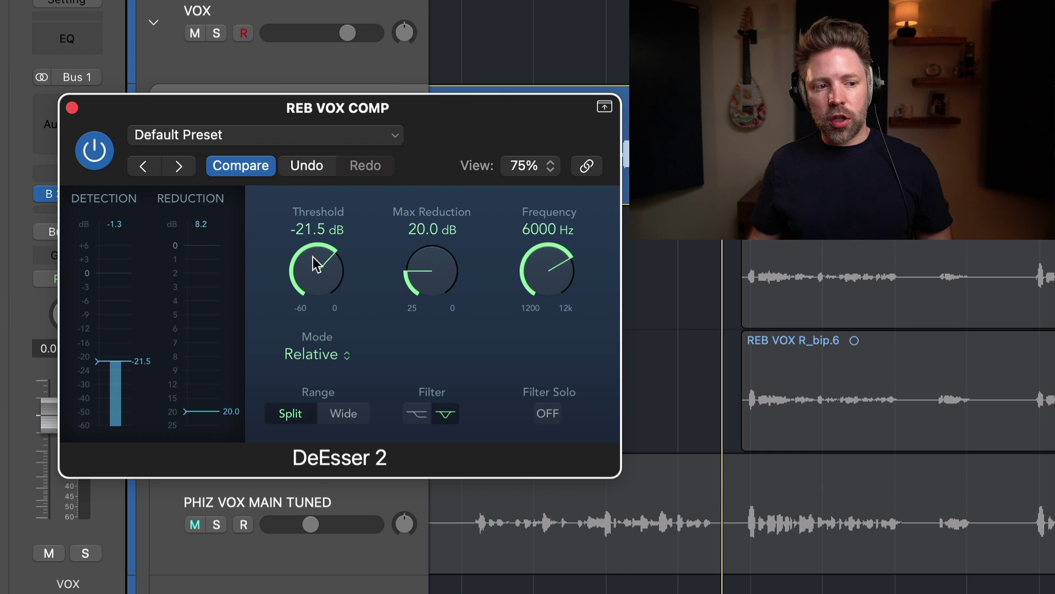
mouse_move(312, 256)
mouse_down()
mouse_move(315, 322)
mouse_move(315, 296)
mouse_up()
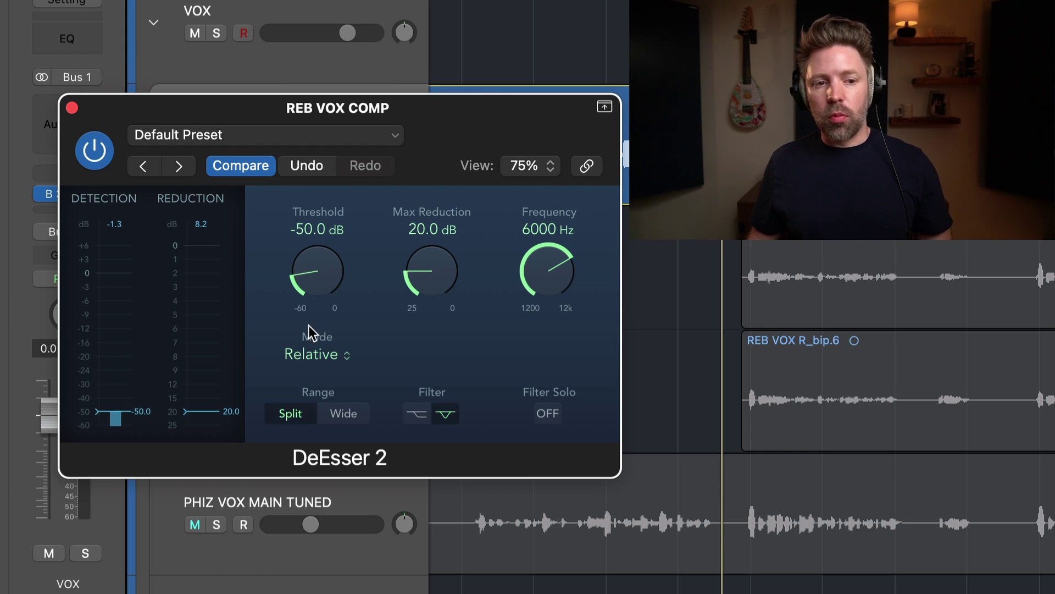
key(space)
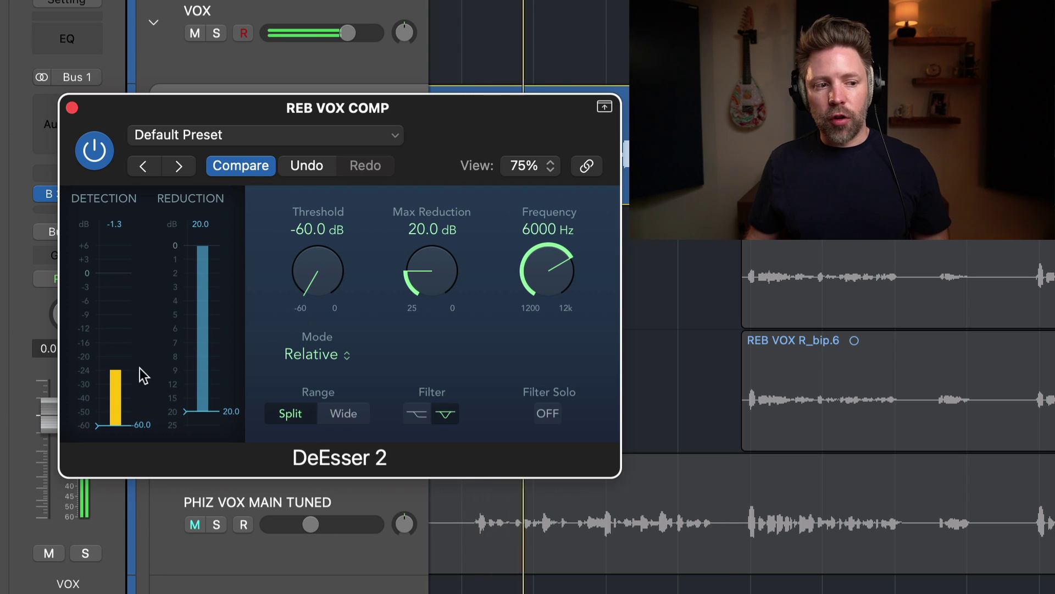
drag(335, 275, 323, 196)
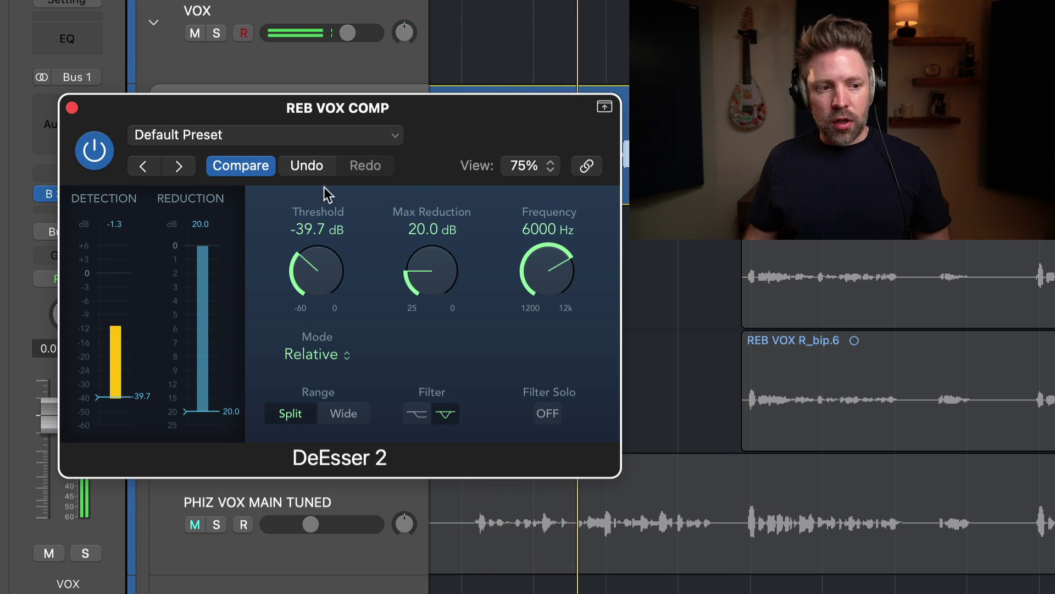
mouse_move(314, 285)
mouse_down()
mouse_move(308, 258)
mouse_move(301, 286)
mouse_move(304, 256)
mouse_move(302, 296)
mouse_up()
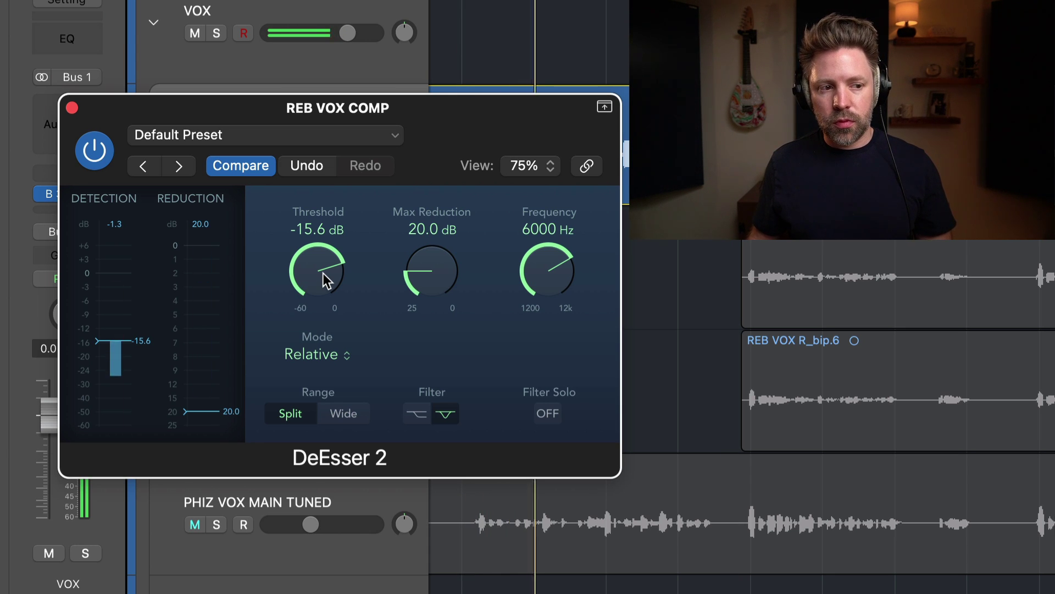
drag(324, 273, 325, 275)
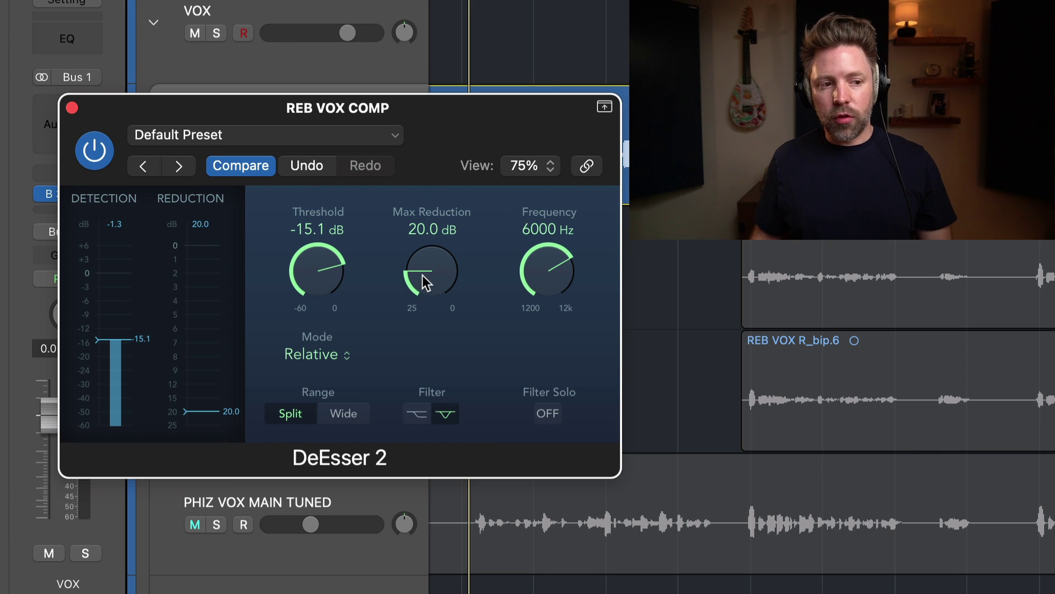
Set the maximum reduction to 18.9 dB and compare the shelf and notch filters with vocal playback, ending on notch
drag(422, 275, 415, 268)
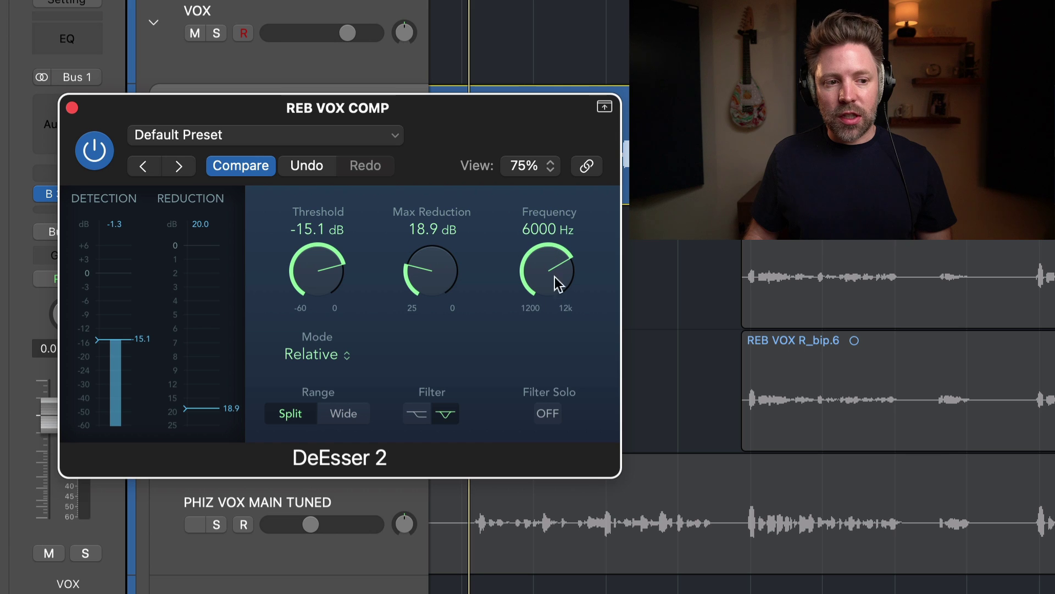
click(423, 417)
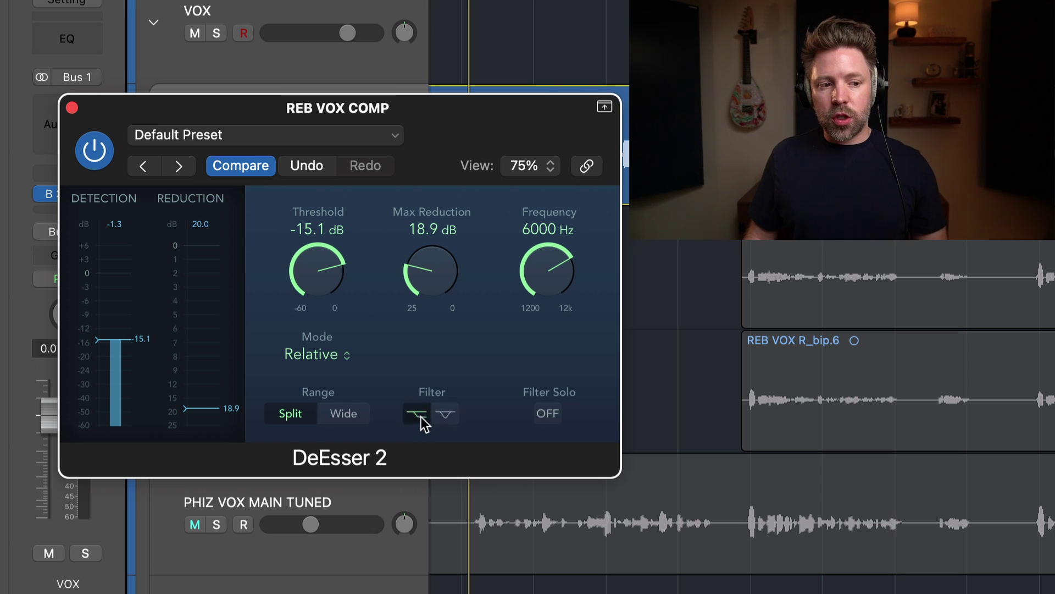
key(space)
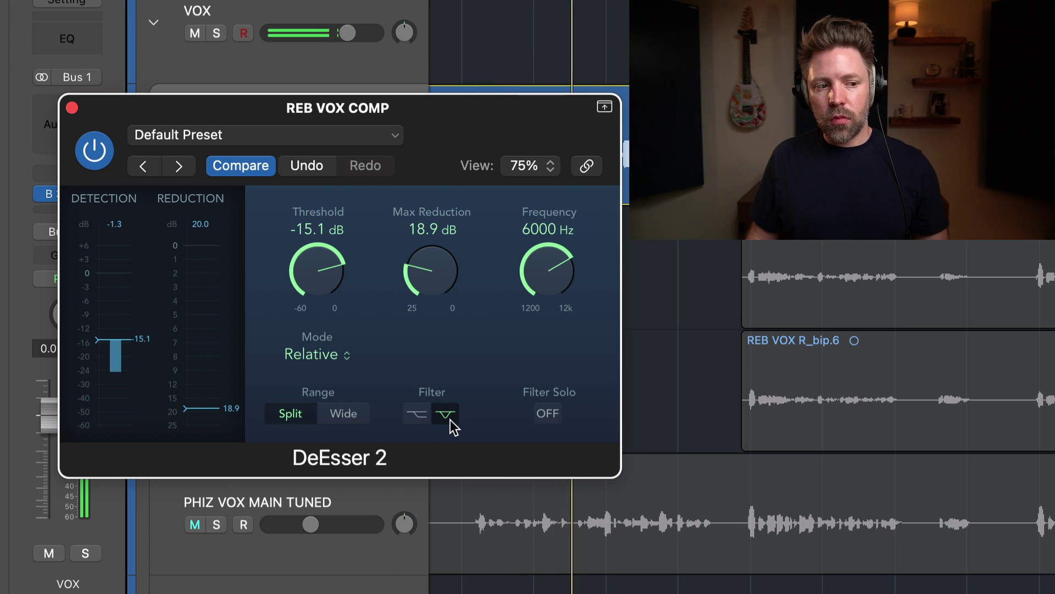
Set the maximum reduction to 25 dB and compare the shelf and notch filters during vocal playback, ending on shelf
click(427, 419)
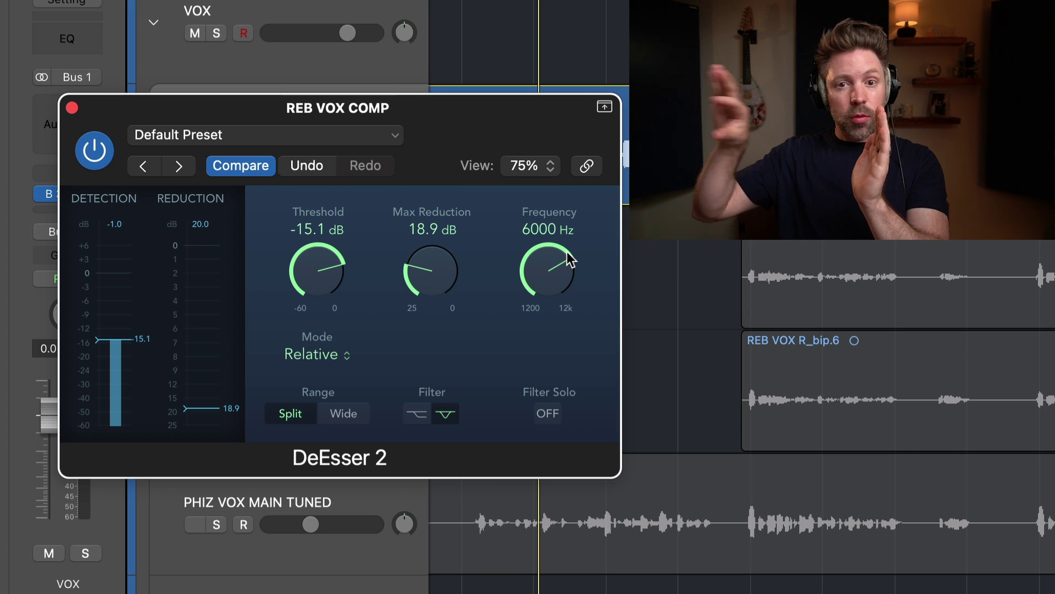
click(418, 420)
drag(414, 279, 441, 222)
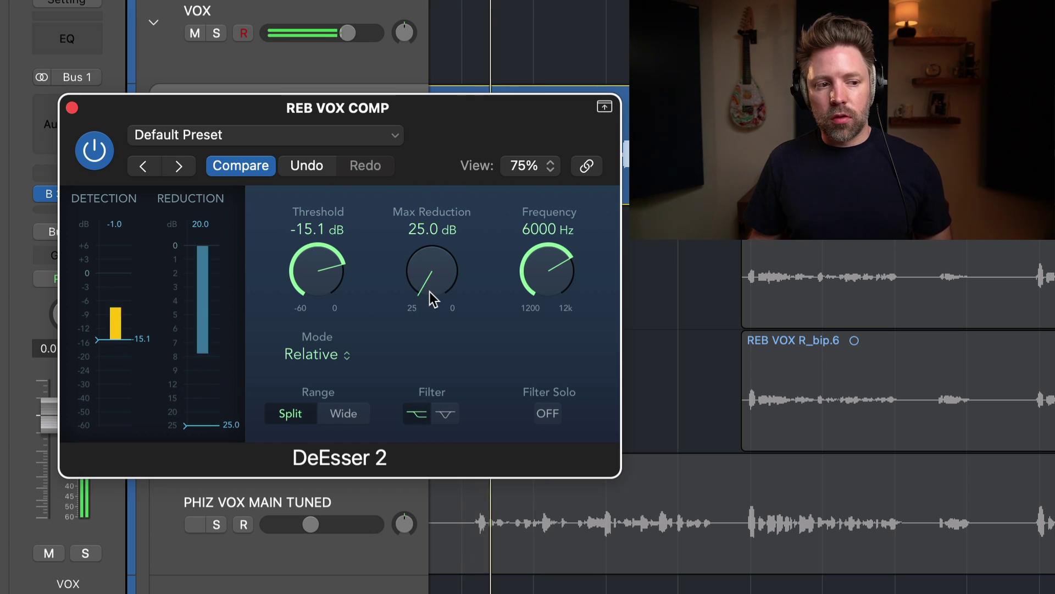
click(443, 415)
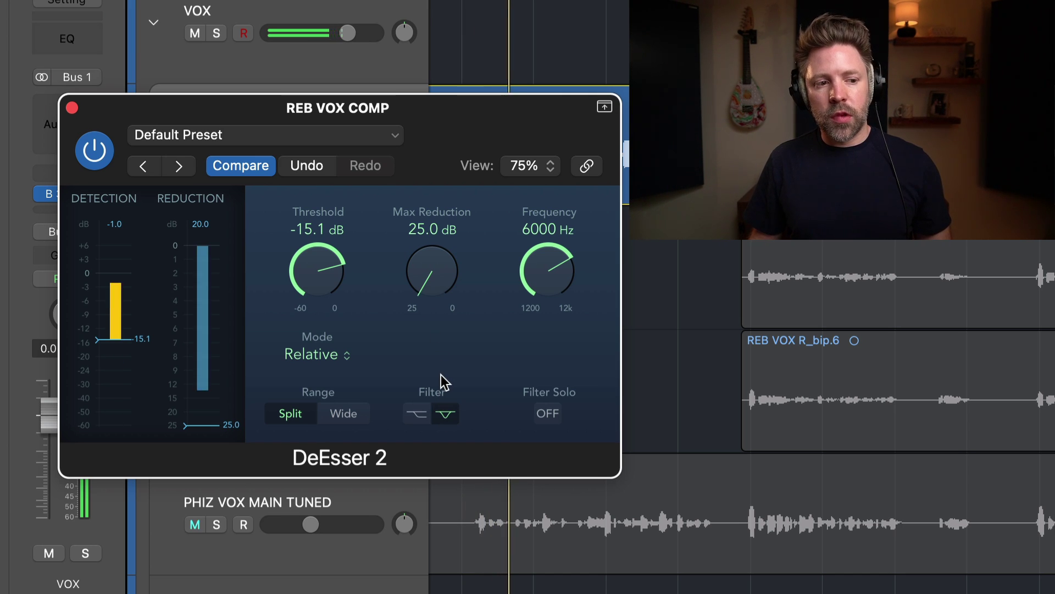
click(419, 415)
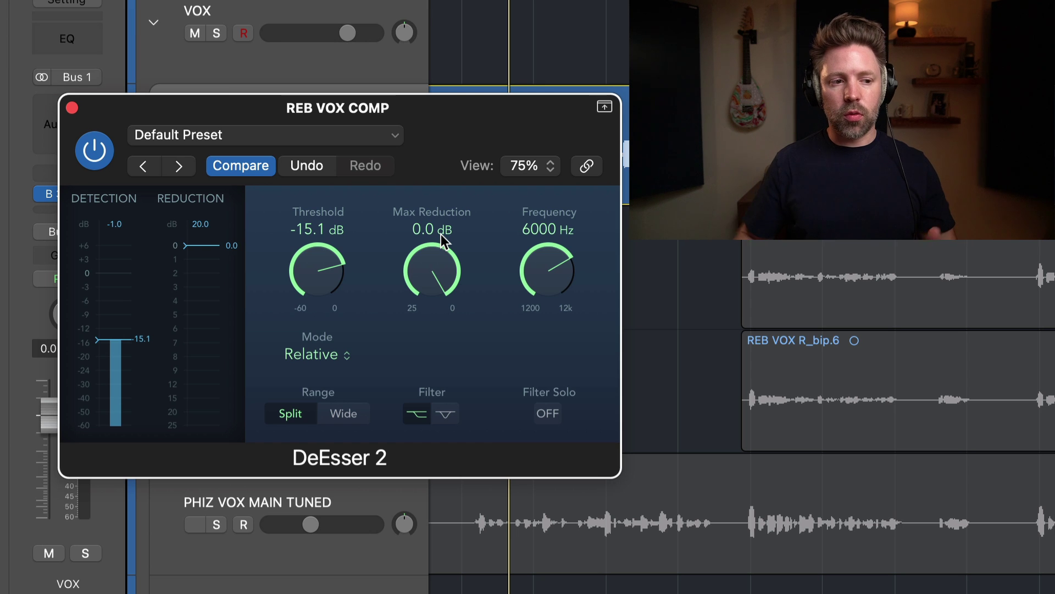
Try maximum reductions of 3.2, 3.5 and 7.4 dB, playing the vocal with the 7.4 dB setting
drag(439, 260, 436, 342)
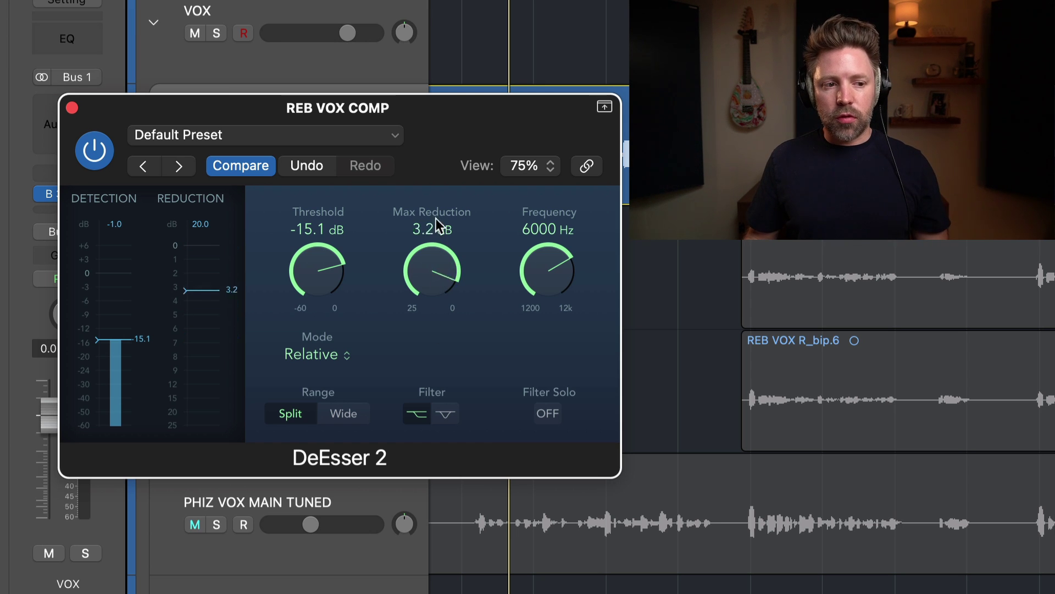
drag(420, 281, 421, 288)
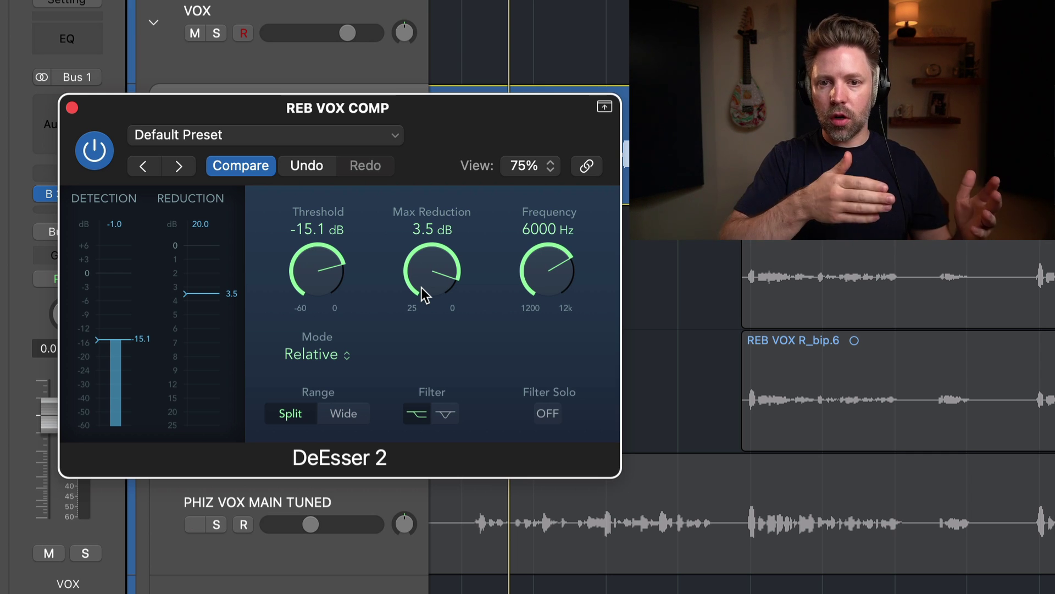
drag(426, 272, 426, 321)
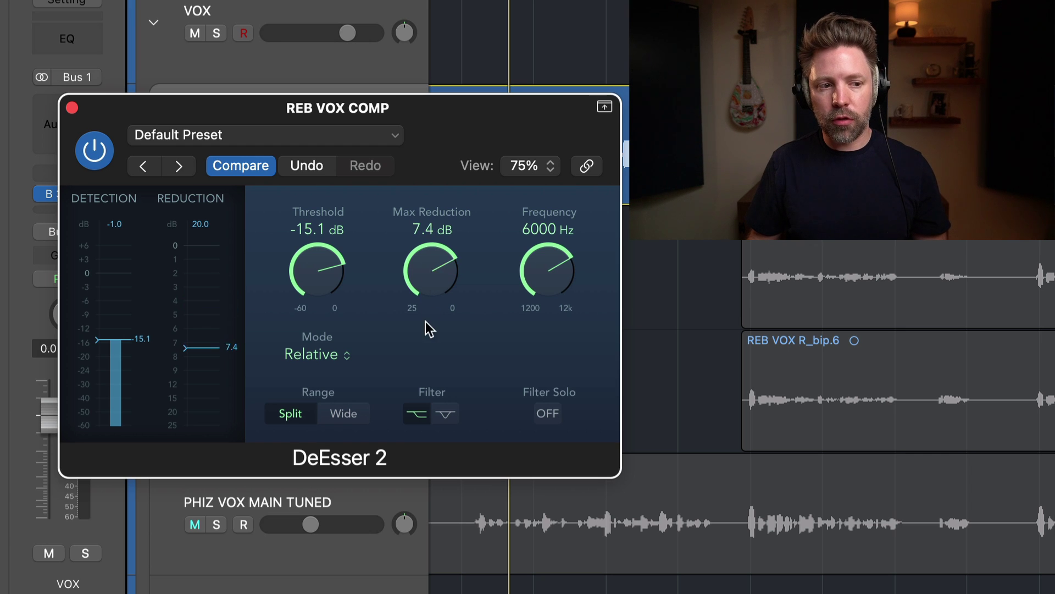
drag(425, 270, 420, 313)
key(space)
mouse_move(427, 276)
mouse_down()
mouse_move(425, 258)
mouse_move(420, 280)
mouse_up()
drag(421, 280, 426, 280)
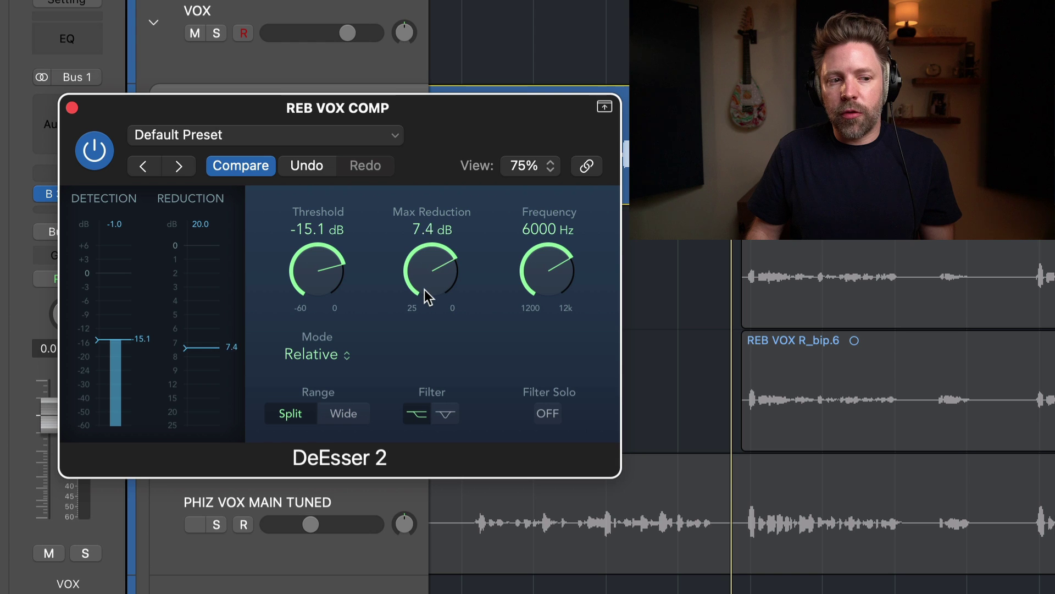
Vary the maximum reduction between 13.6 and 0.6 dB, settle it at 5 dB, and toggle the de-esser's bypass during full-mix playback
drag(424, 289, 434, 367)
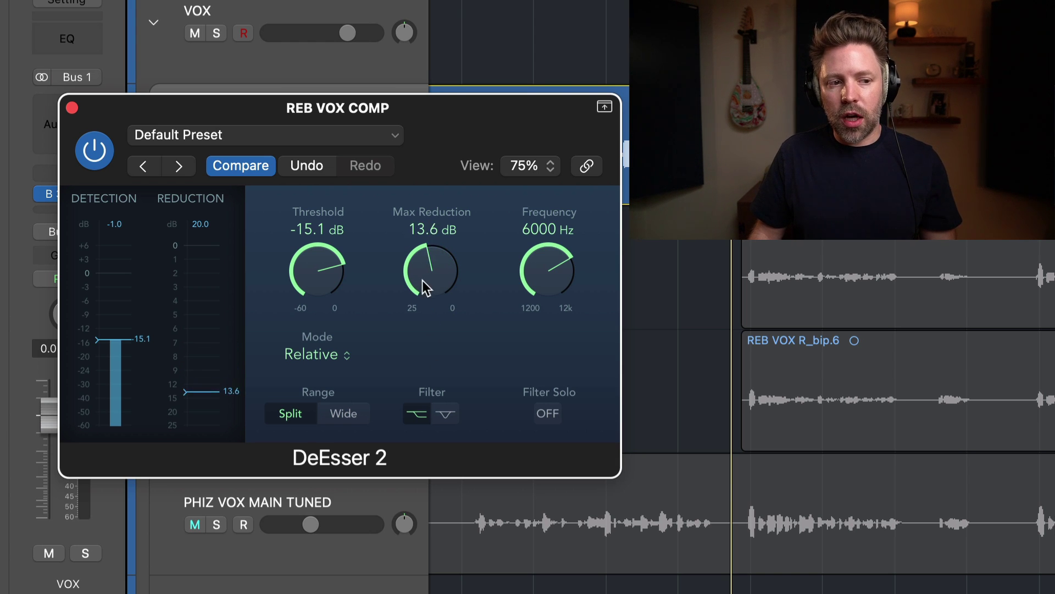
mouse_move(423, 281)
mouse_down()
mouse_move(422, 299)
mouse_move(424, 258)
mouse_move(420, 266)
mouse_up()
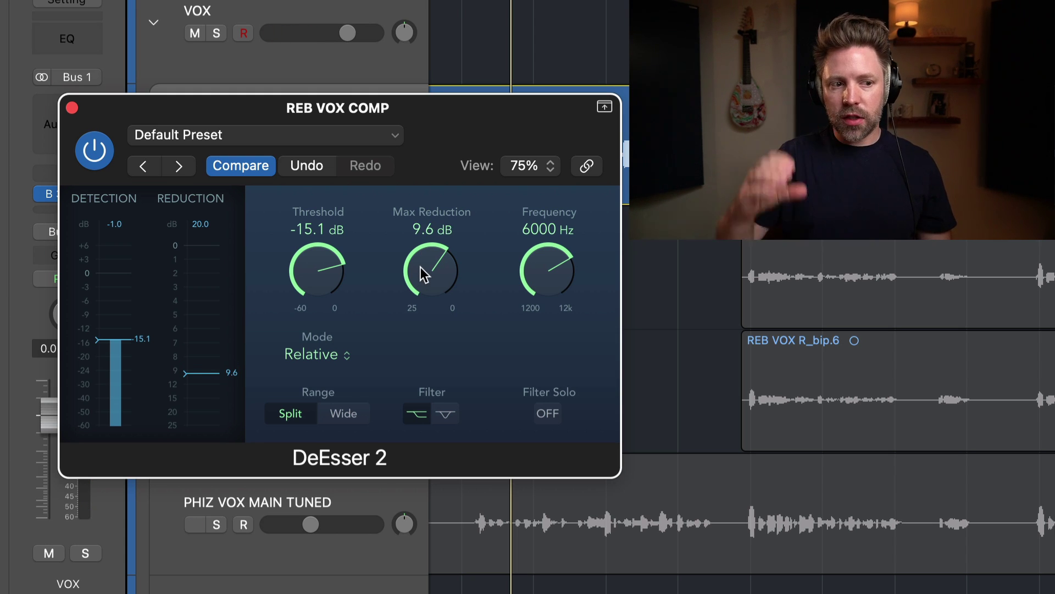
drag(430, 264, 441, 258)
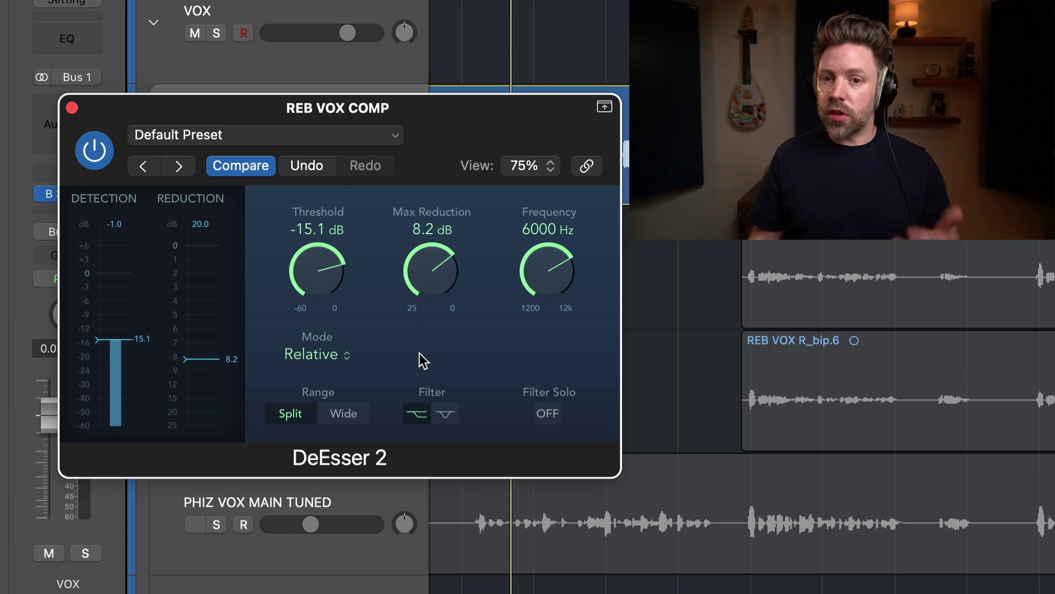
drag(424, 360, 423, 334)
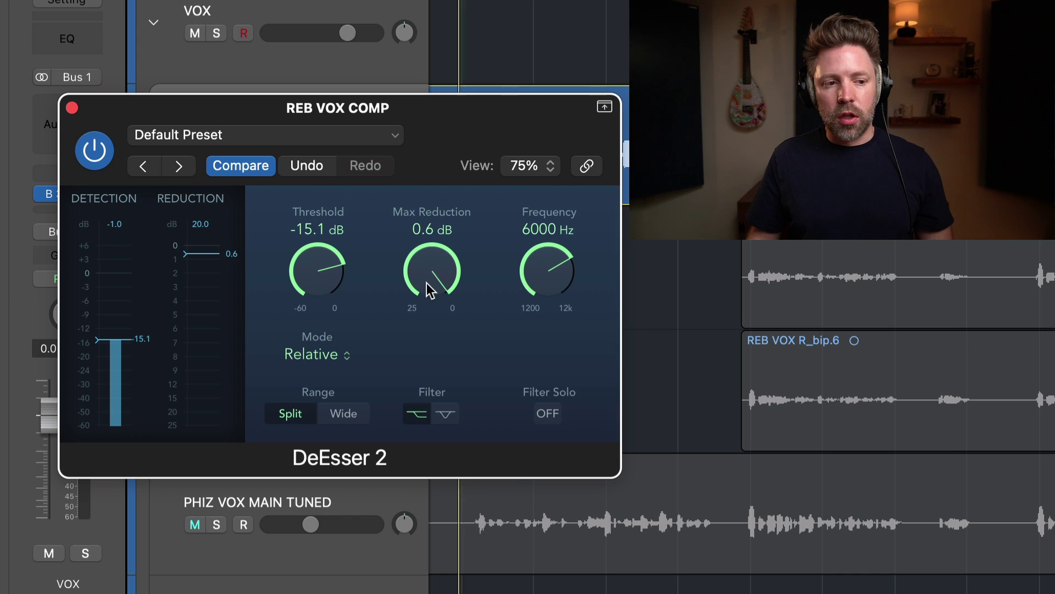
drag(428, 283, 420, 334)
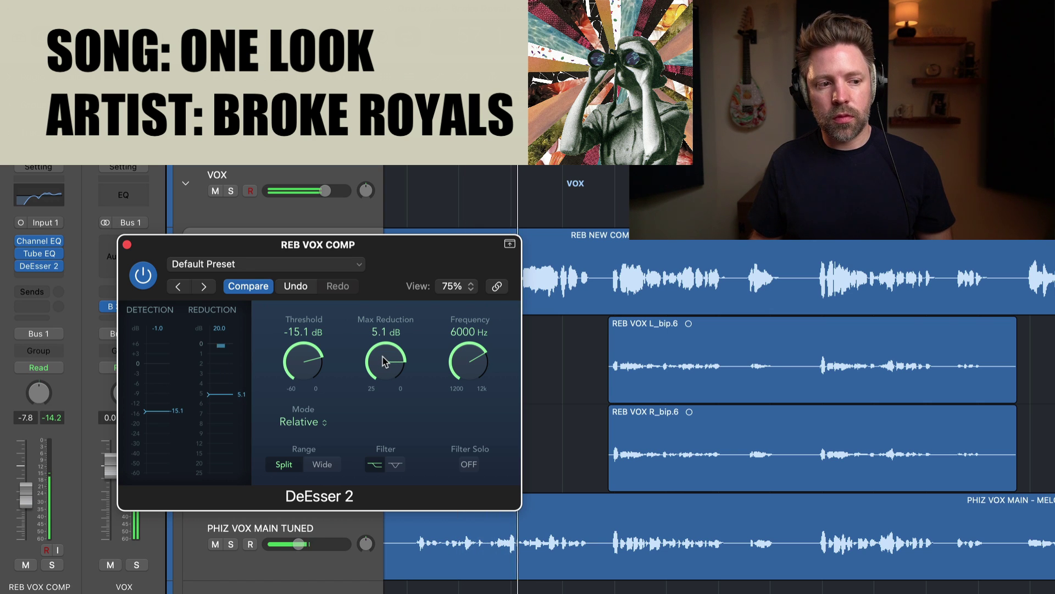
scroll(384, 360, up, 1)
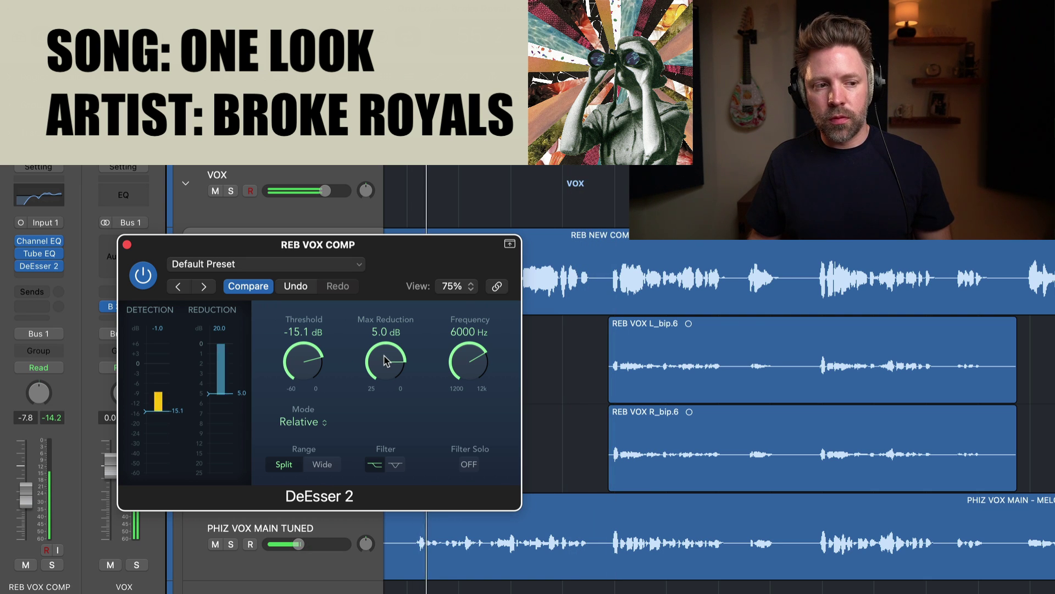
click(135, 276)
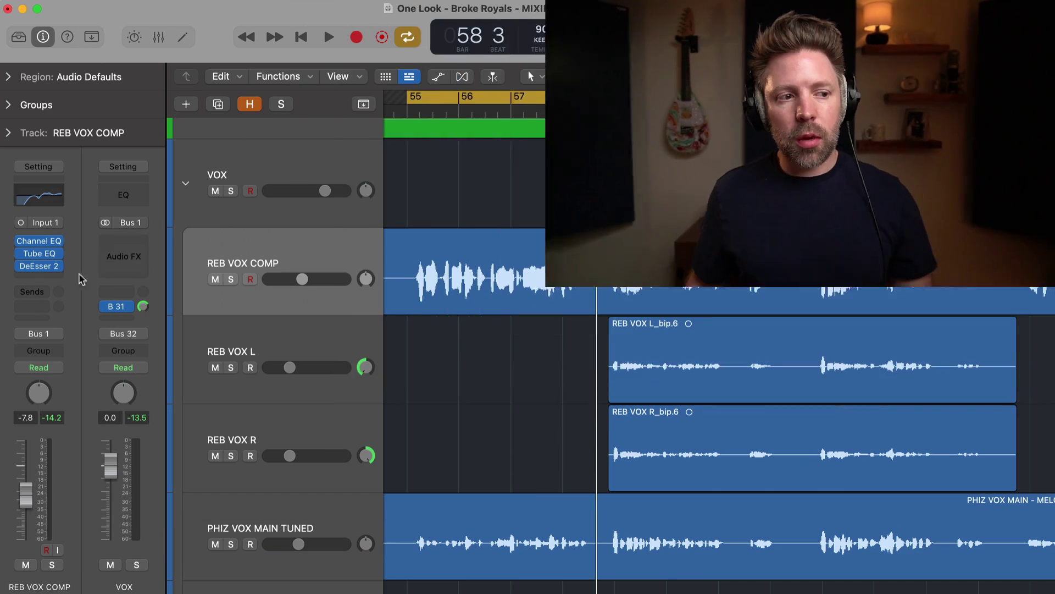
Insert a second DeEsser 2 below the first on the REB VOX COMP channel and move its window clear of the regions
click(59, 266)
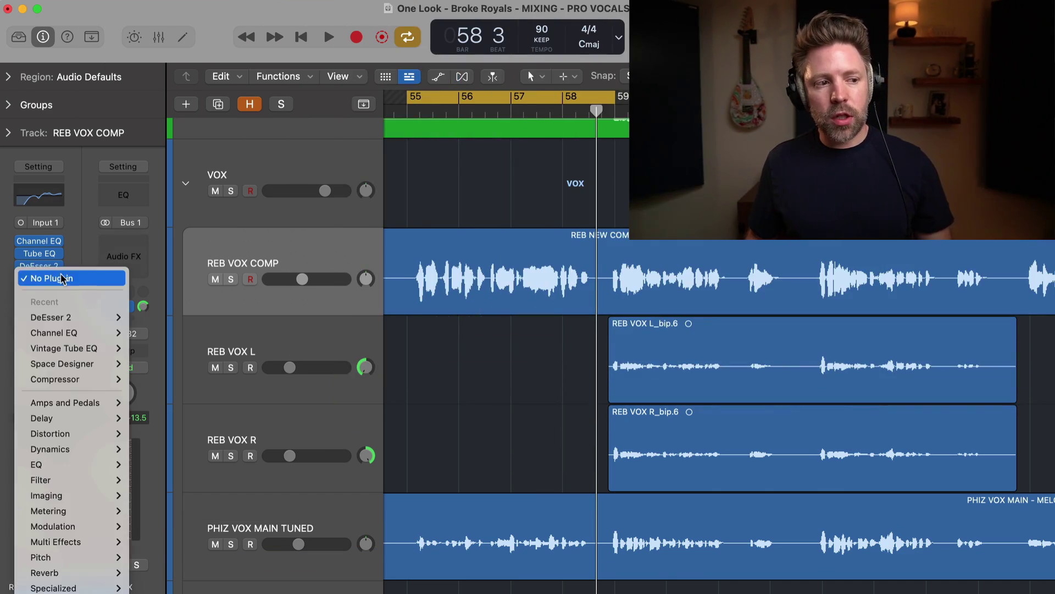
click(143, 317)
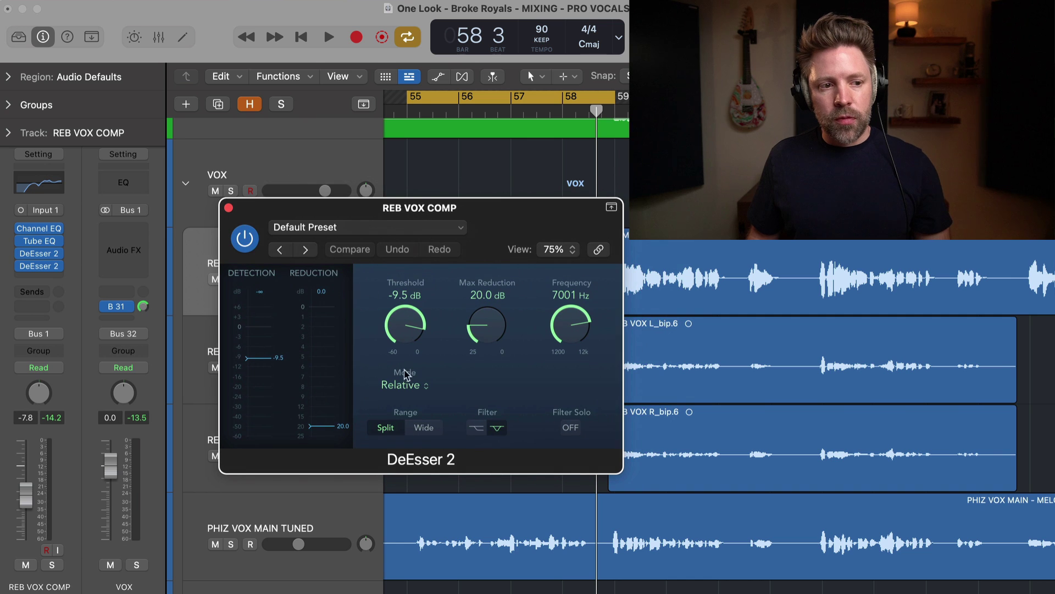
drag(492, 206, 397, 207)
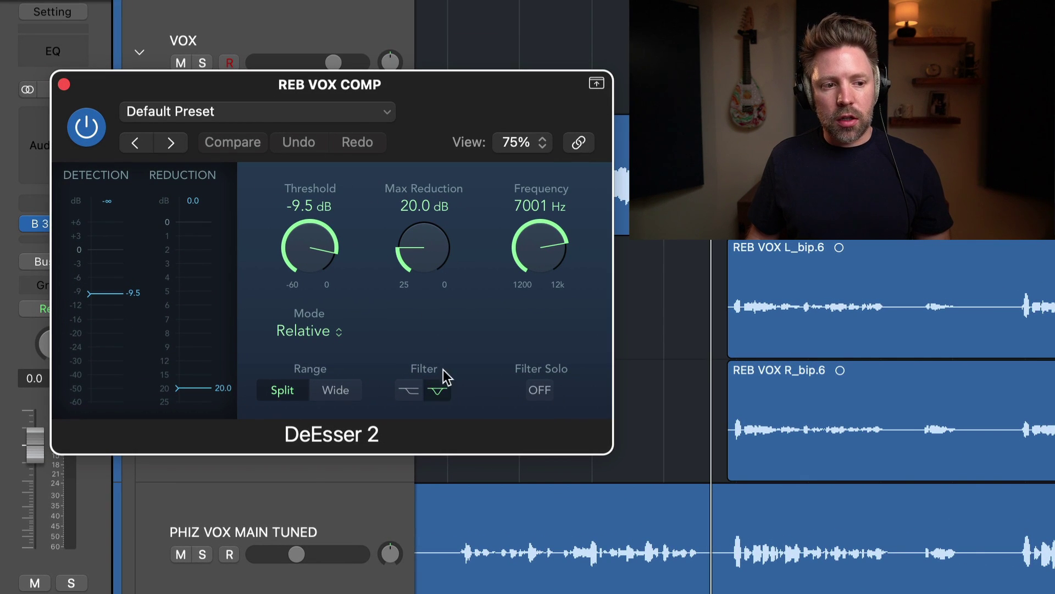
Lower the second de-esser's frequency to 3546 Hz and turn on Filter Solo with the vocal track soloed
click(422, 397)
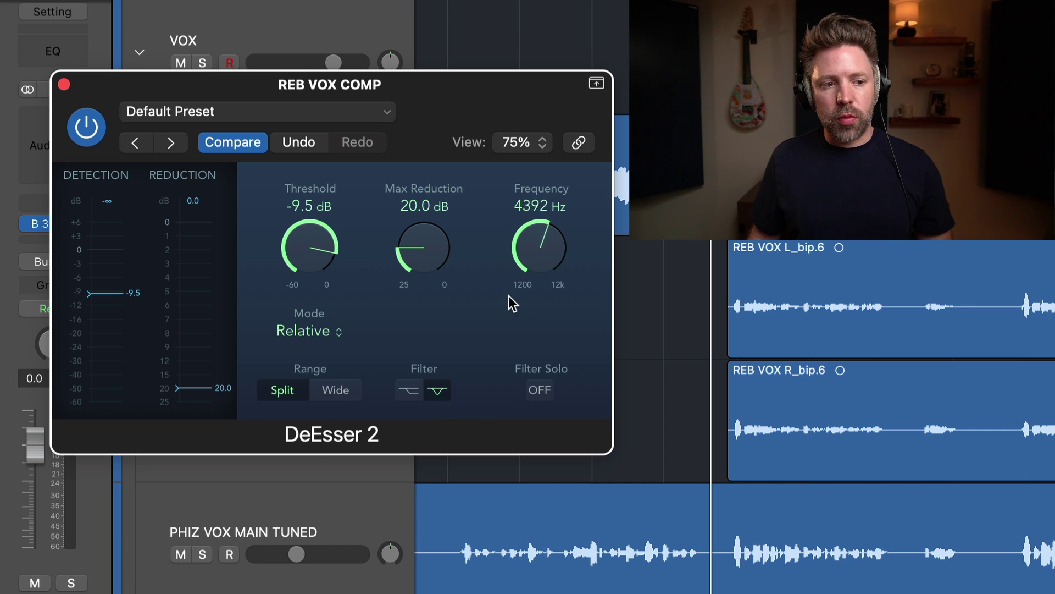
drag(509, 296, 507, 330)
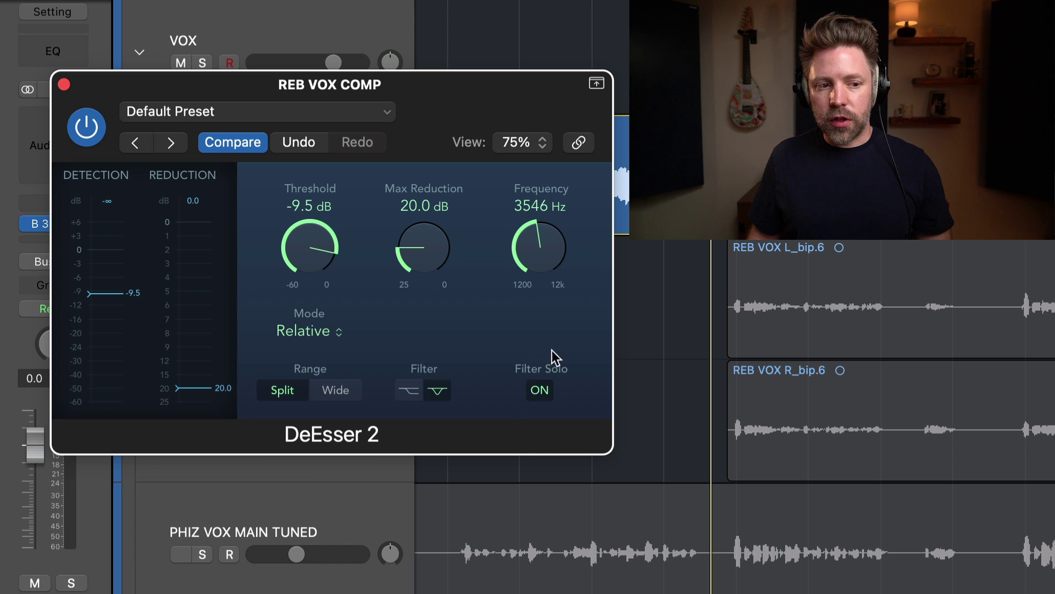
key(ctrl+m)
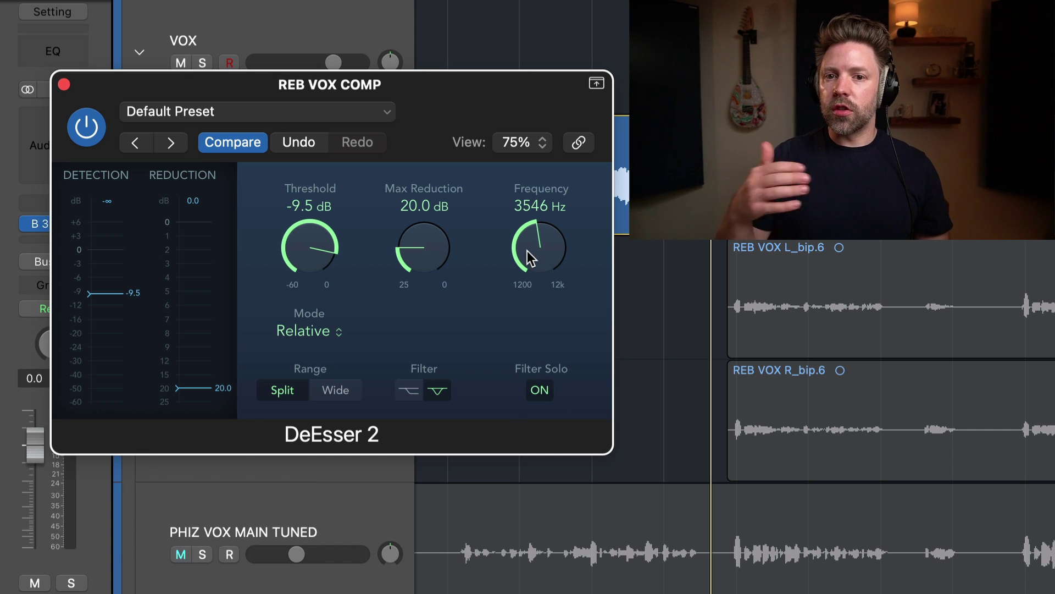
key(ctrl+m)
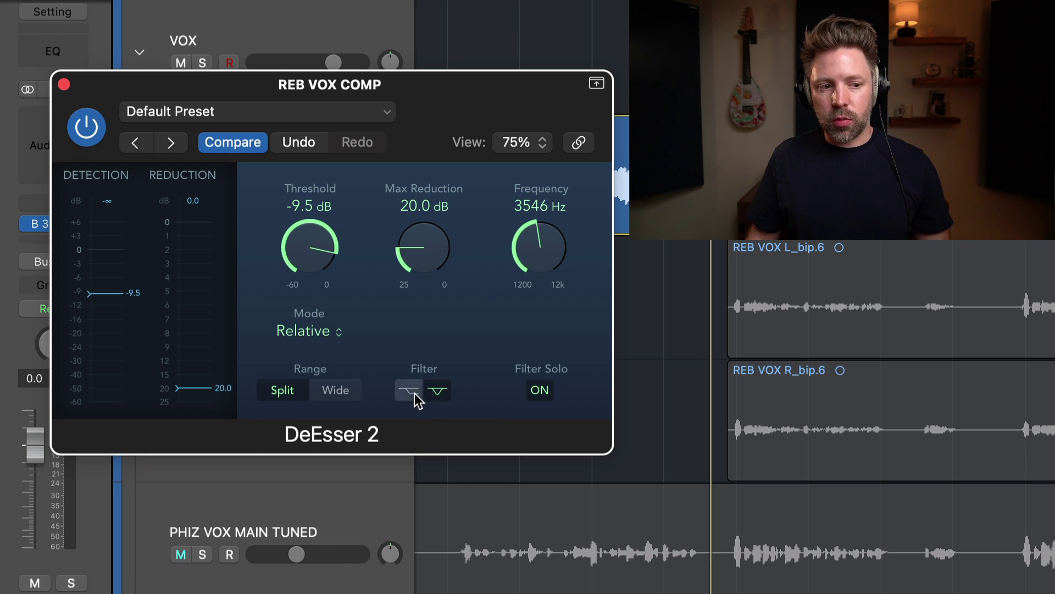
Keep the notch filter and sweep the frequency during filter-soloed vocal playback, settling at 3521 Hz
click(432, 393)
drag(544, 267, 552, 225)
key(ctrl+m)
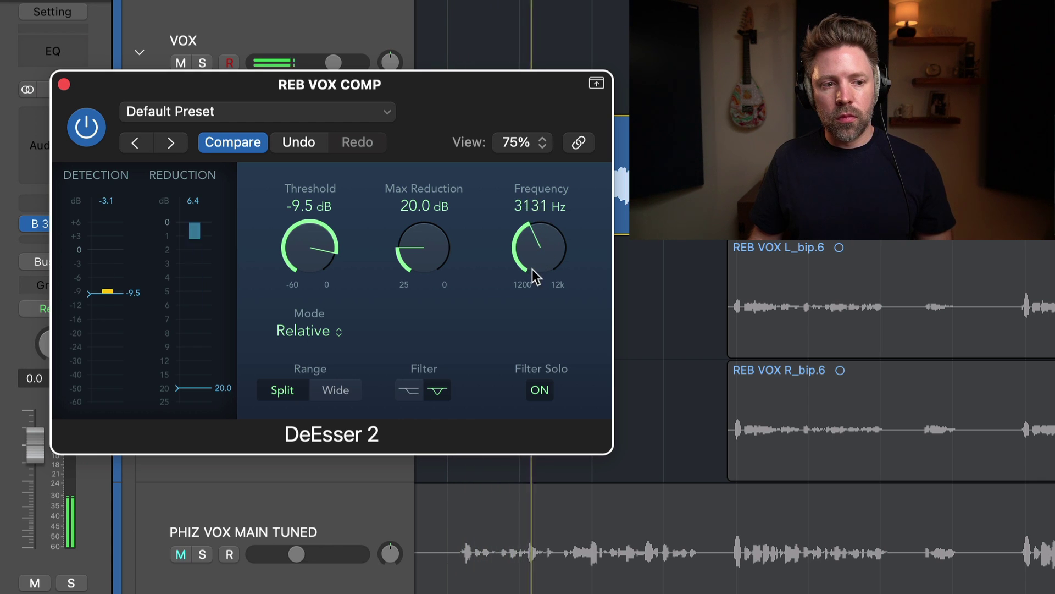
key(ctrl+m)
mouse_move(532, 269)
mouse_down()
mouse_move(530, 302)
mouse_move(532, 261)
mouse_up()
key(ctrl+m)
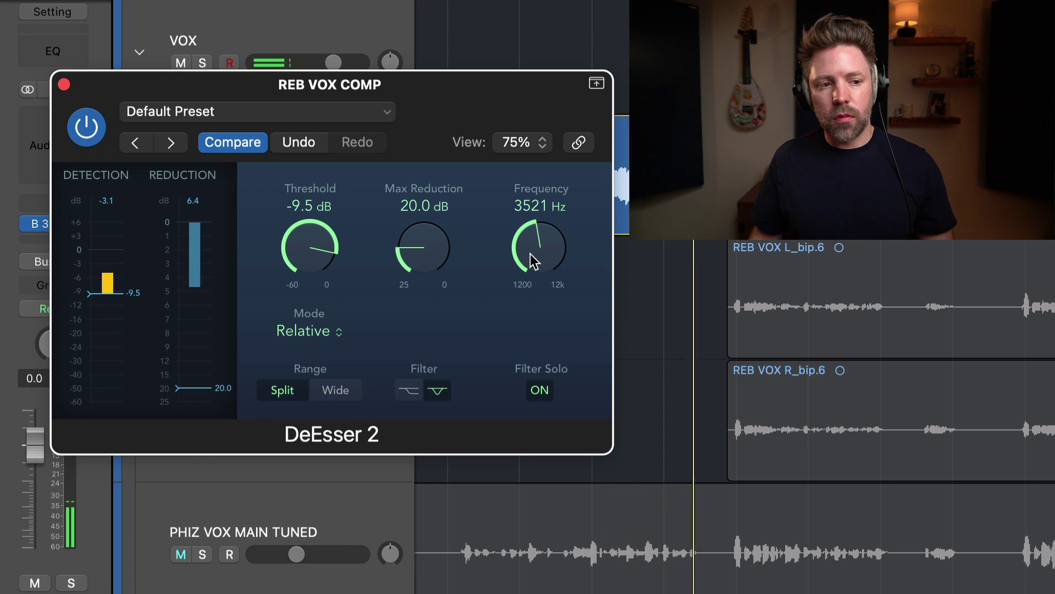
key(ctrl+m)
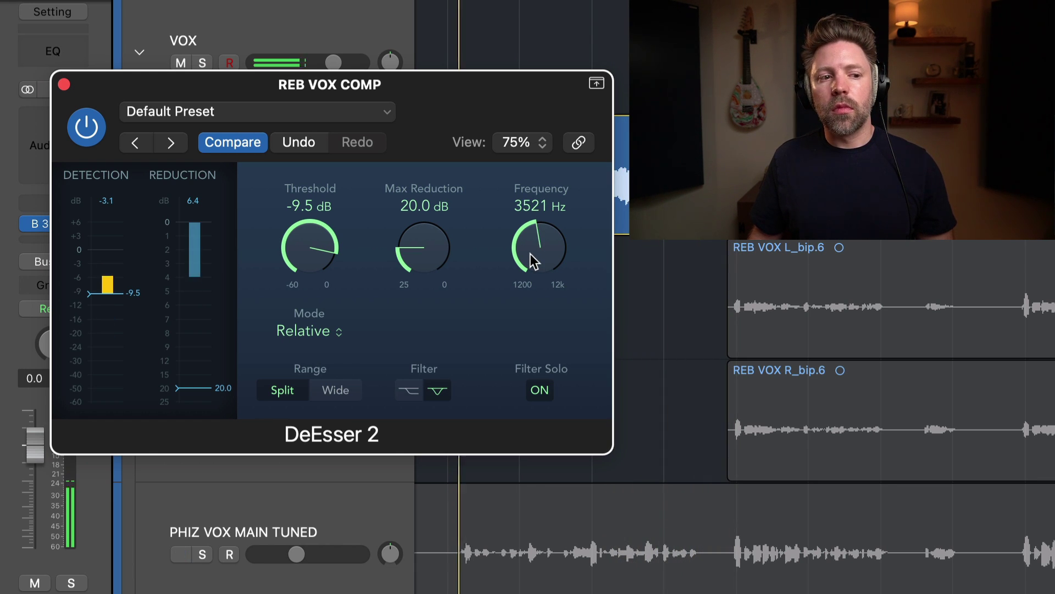
Turn off Filter Solo and set the second de-esser's maximum reduction to 6.3 dB
key(ctrl+m)
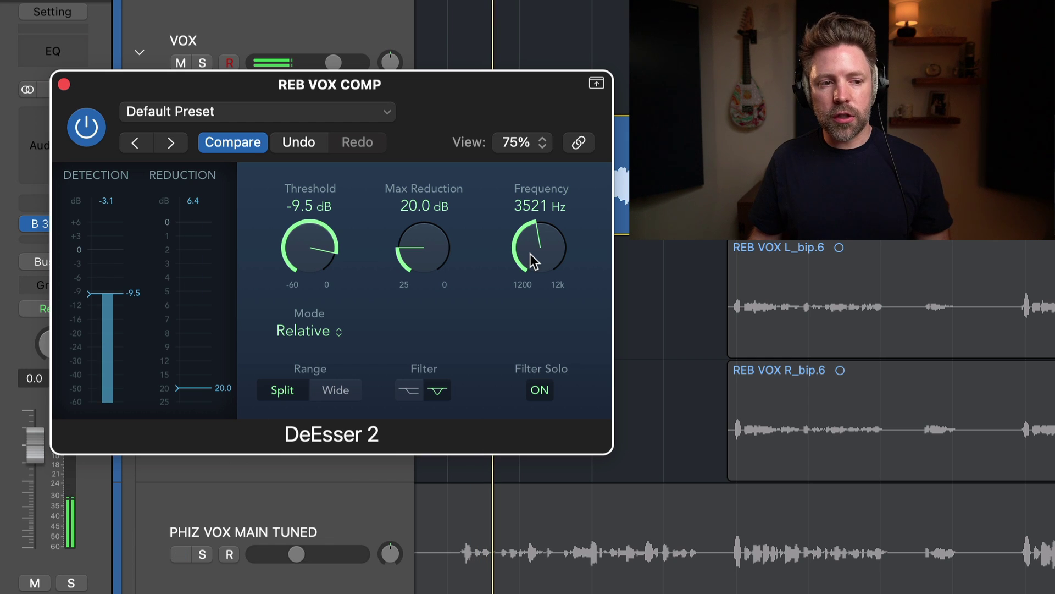
key(ctrl+m)
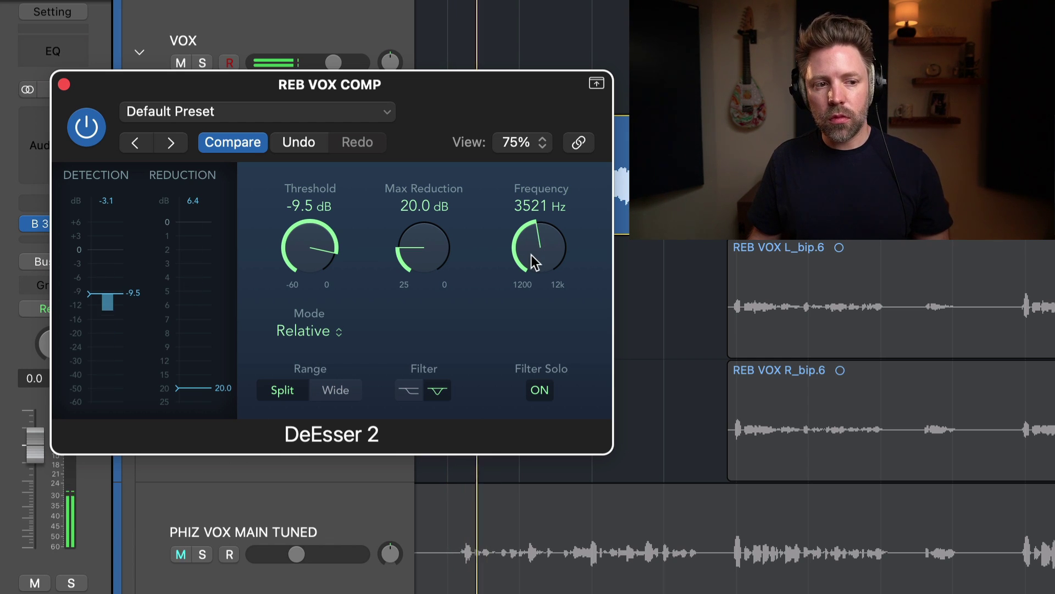
key(ctrl+m)
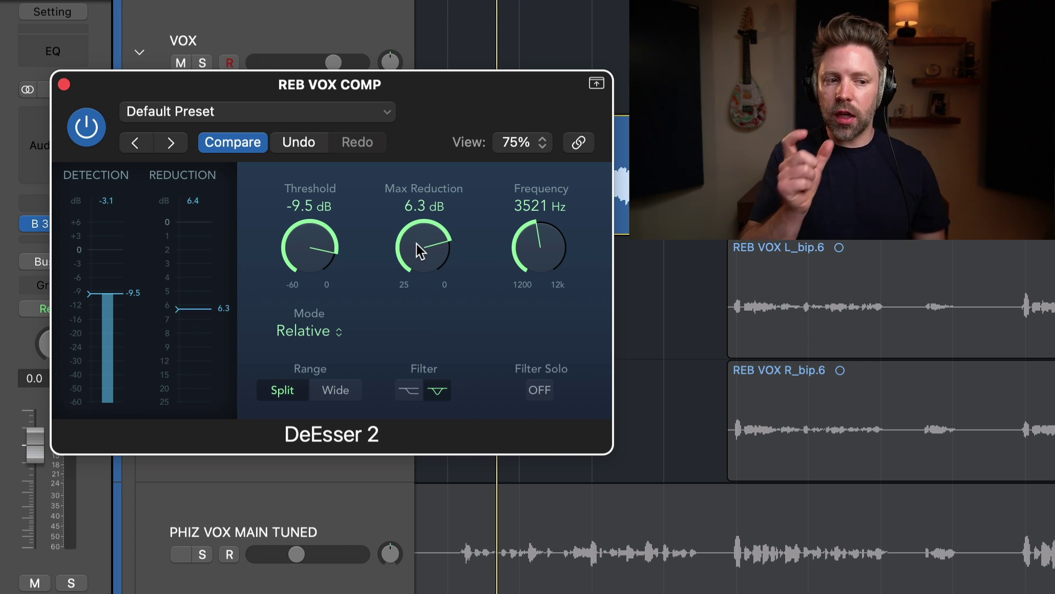
key(ctrl+m)
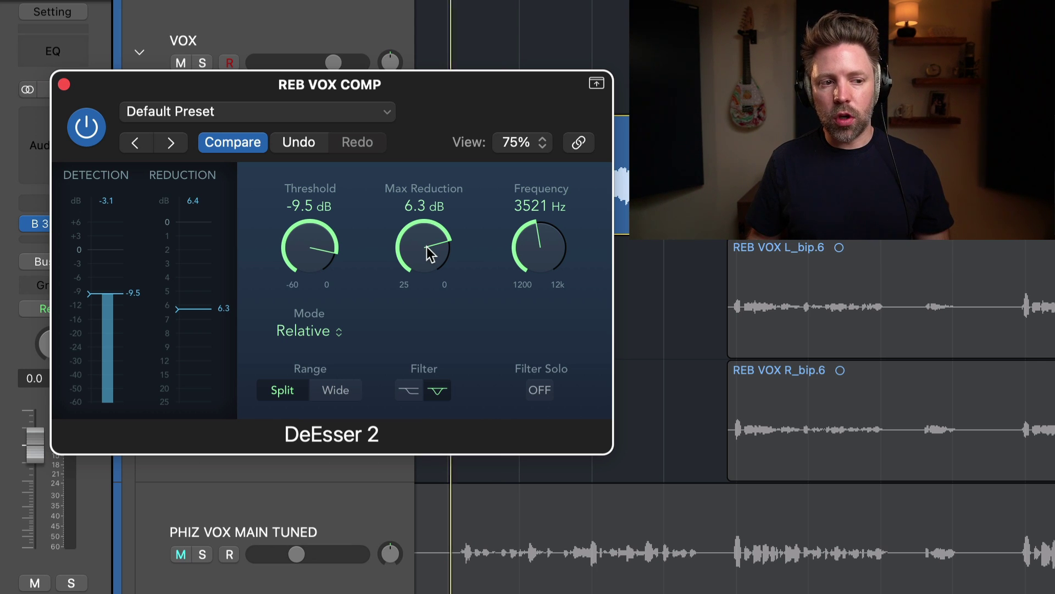
Play the vocal and fine-tune the second de-esser's maximum reduction to 3.3 dB
key(space)
drag(430, 254, 443, 214)
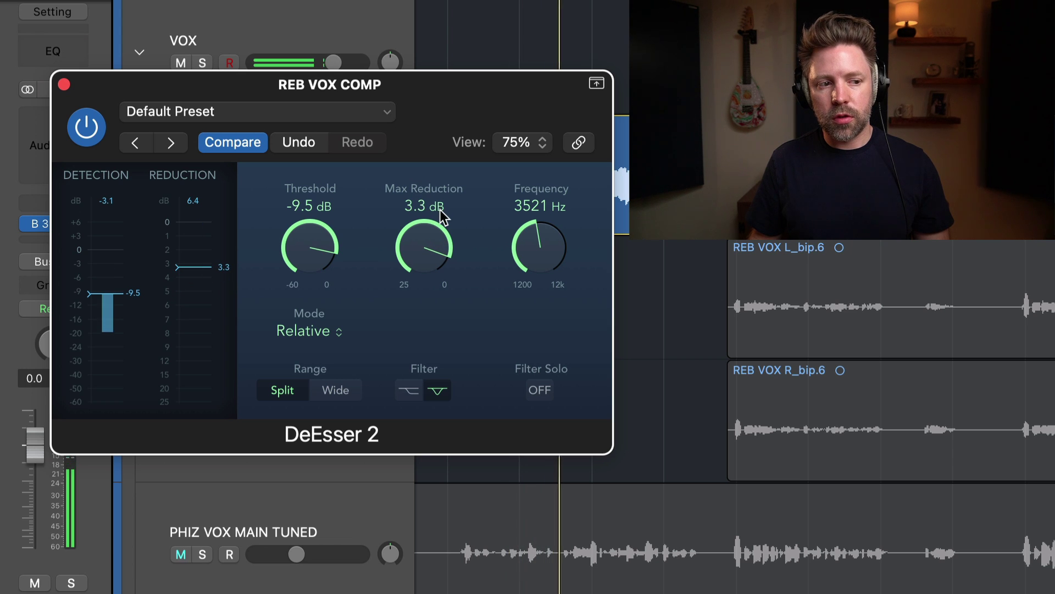
key(ctrl+m)
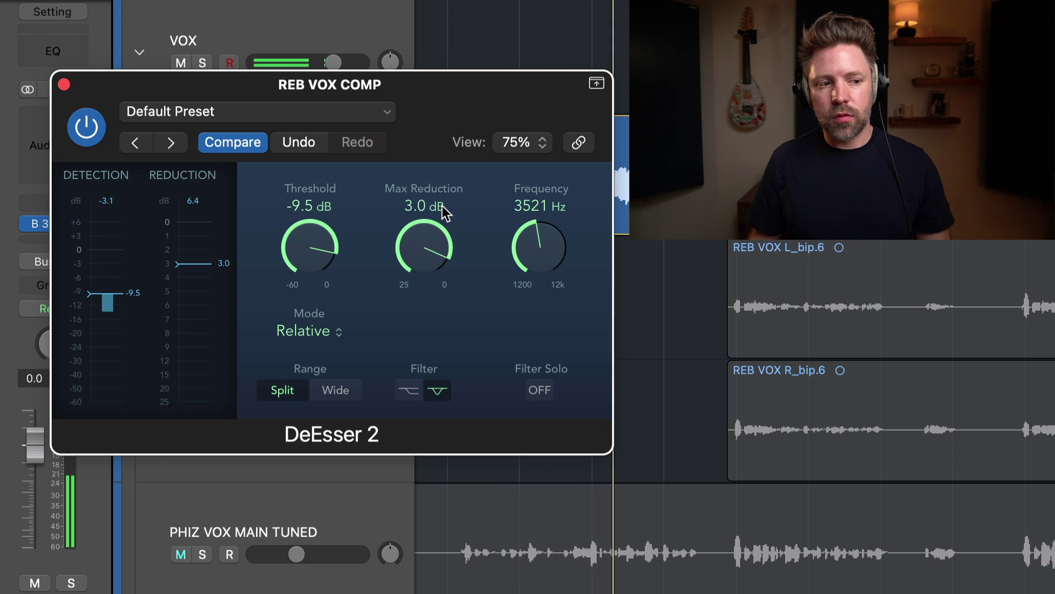
drag(442, 206, 440, 209)
key(ctrl+m)
key(space)
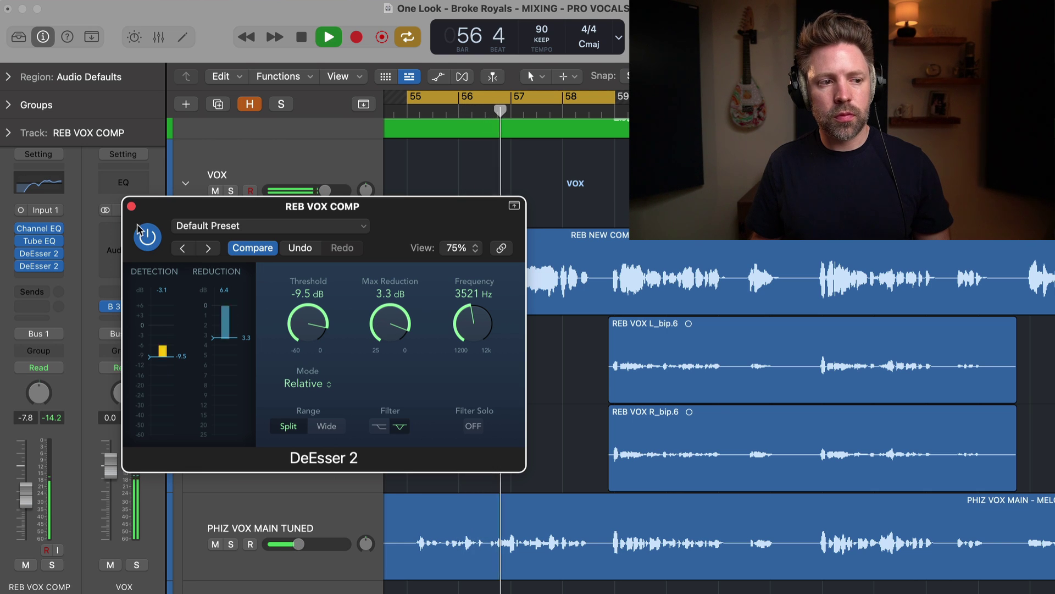
Close the de-esser window, bypass both DeEsser 2 inserts on REB VOX COMP during full-mix playback, and stop playback
click(131, 207)
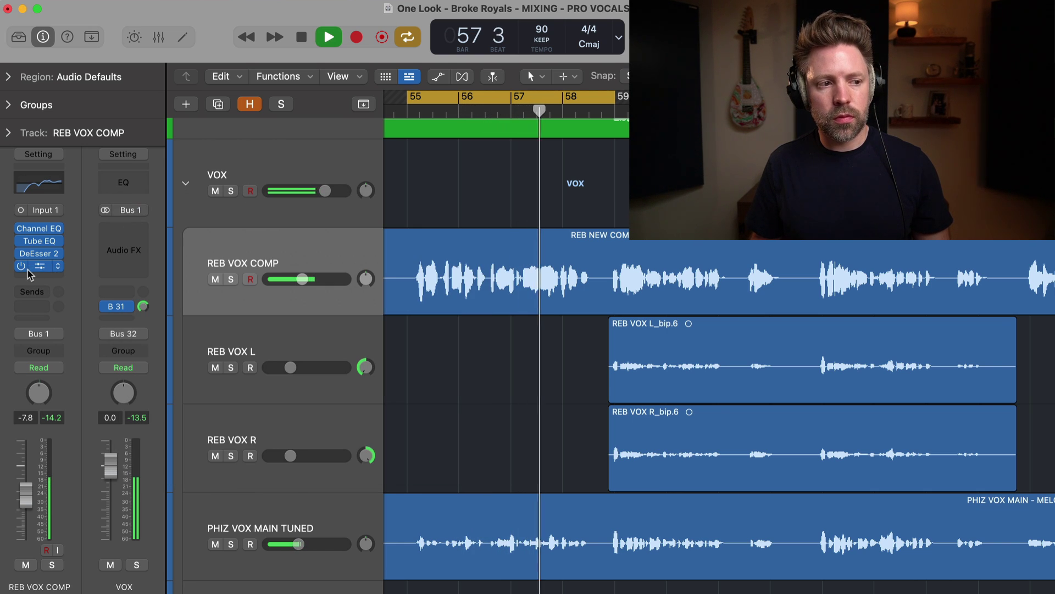
mouse_move(22, 258)
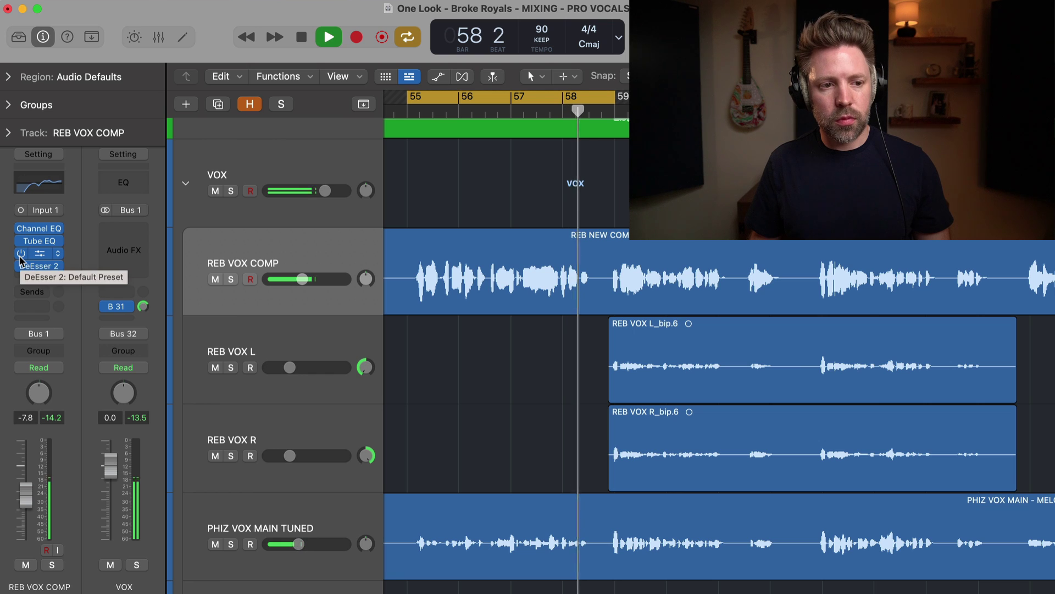
key(space)
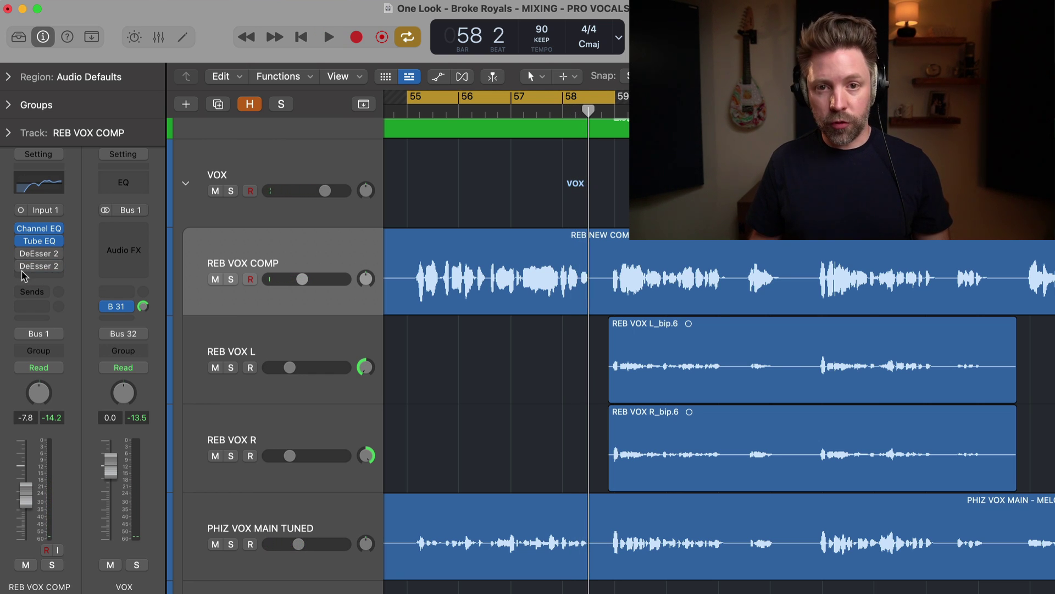
Play the full mix with both DeEsser 2 inserts on REB VOX COMP bypassed, re-enable both for comparison, and stop playback
key(space)
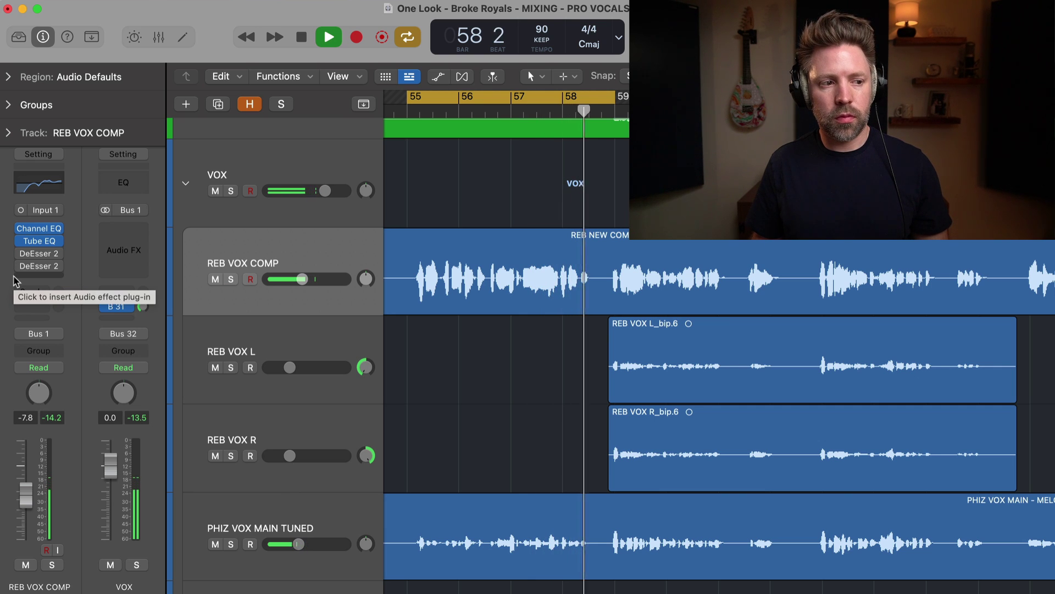
key(space)
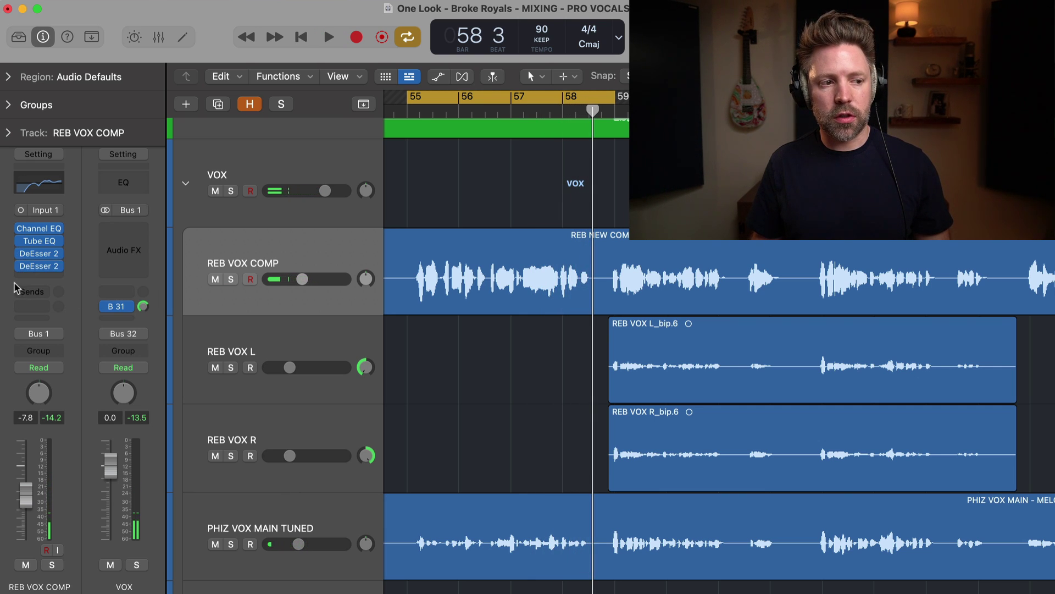
key(space)
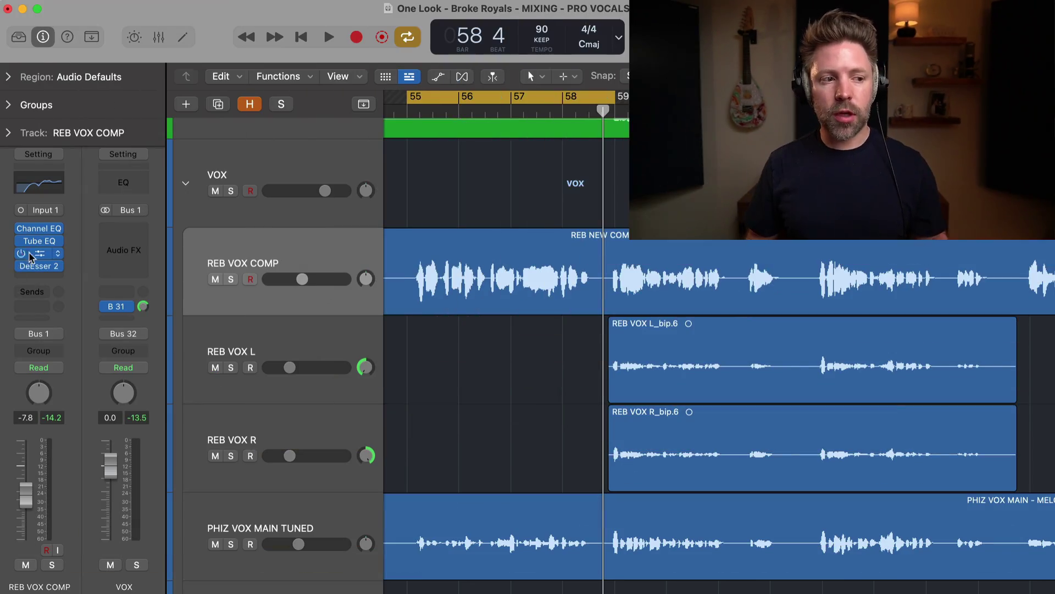
Review the Channel EQ curve and the Vintage Tube EQ settings on REB VOX COMP, closing each plug-in window after viewing
click(42, 229)
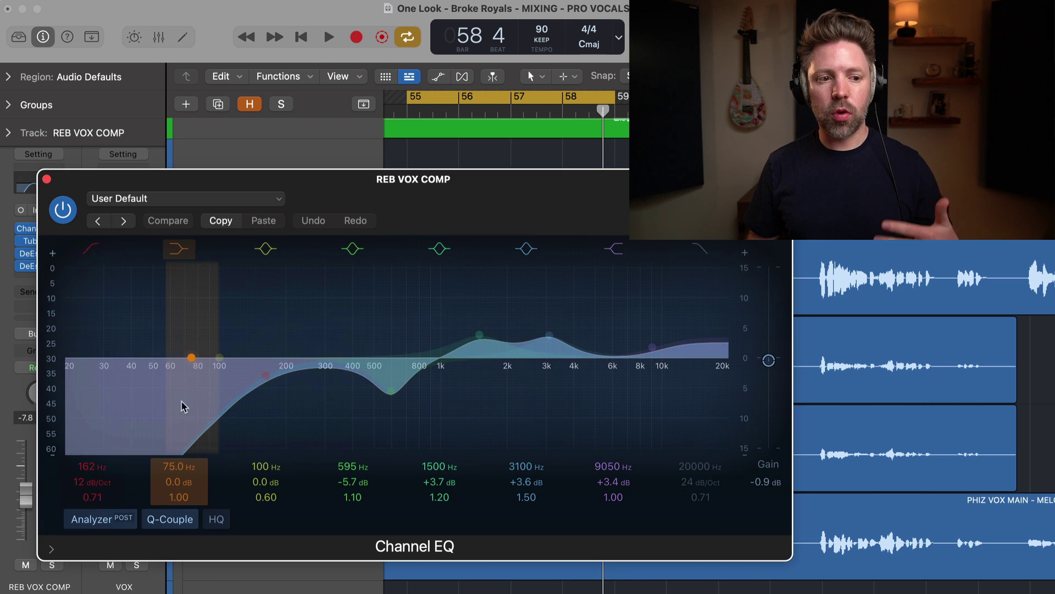
click(46, 179)
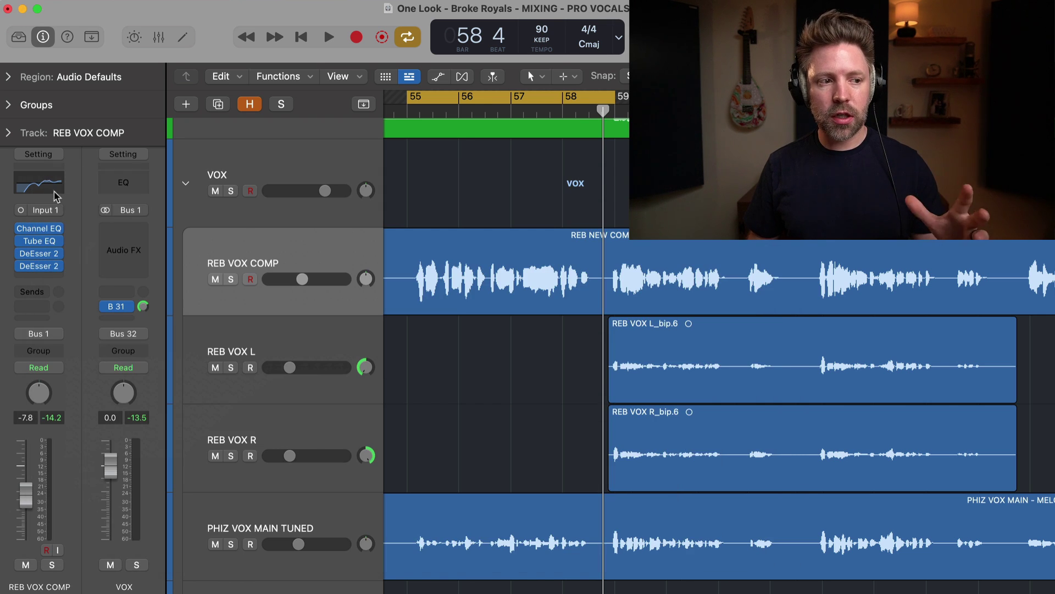
click(46, 242)
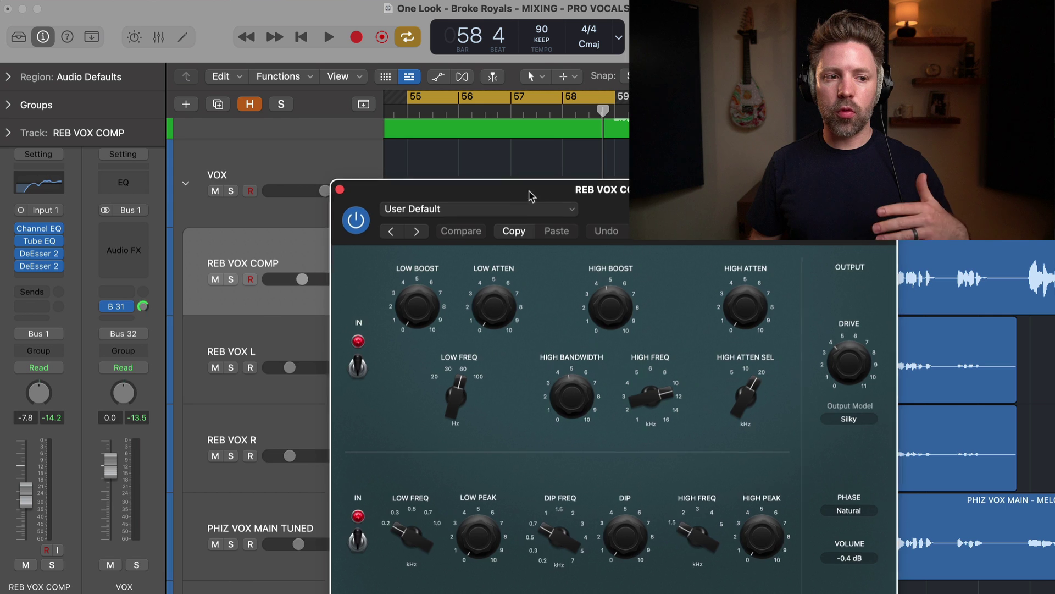
drag(527, 196, 278, 135)
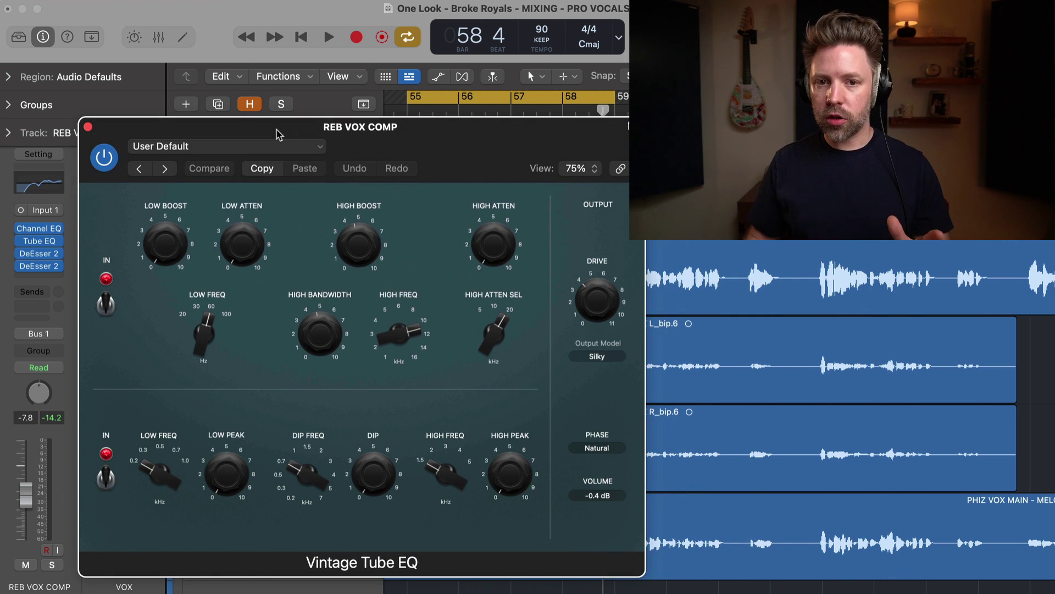
click(88, 127)
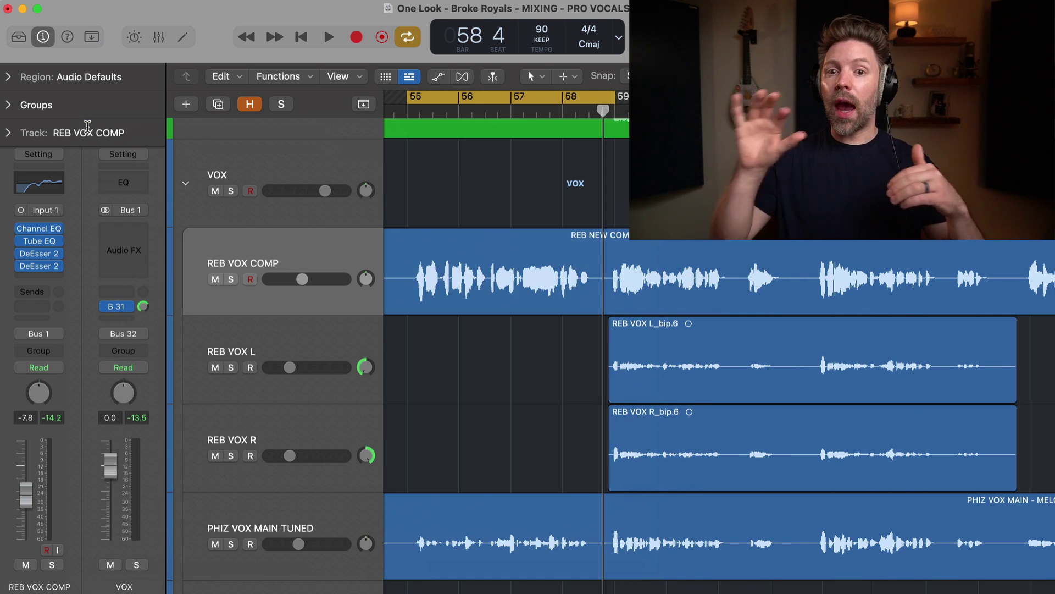